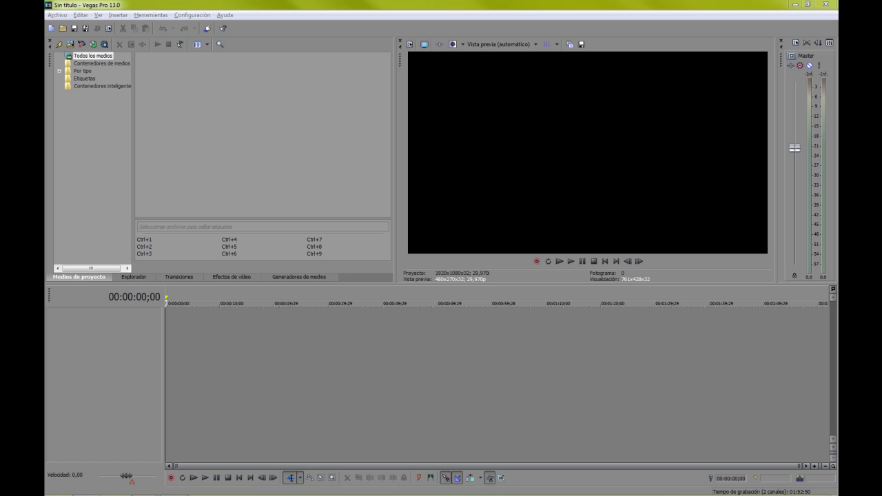
- Add IMAG0004.MP4 to the timeline, match the project video settings to it, and move the clip to the timeline start
left_click_drag(164, 333, 268, 323)
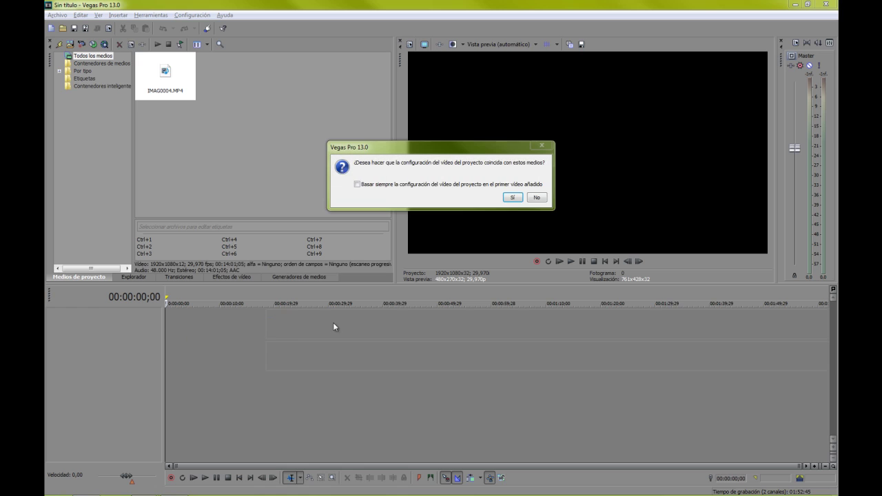
left_click(509, 199)
left_click(473, 322)
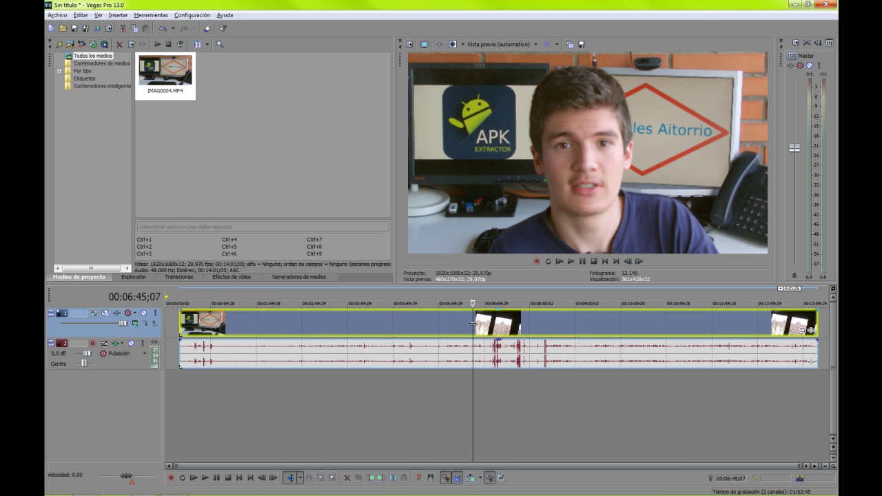
left_click_drag(473, 323, 333, 322)
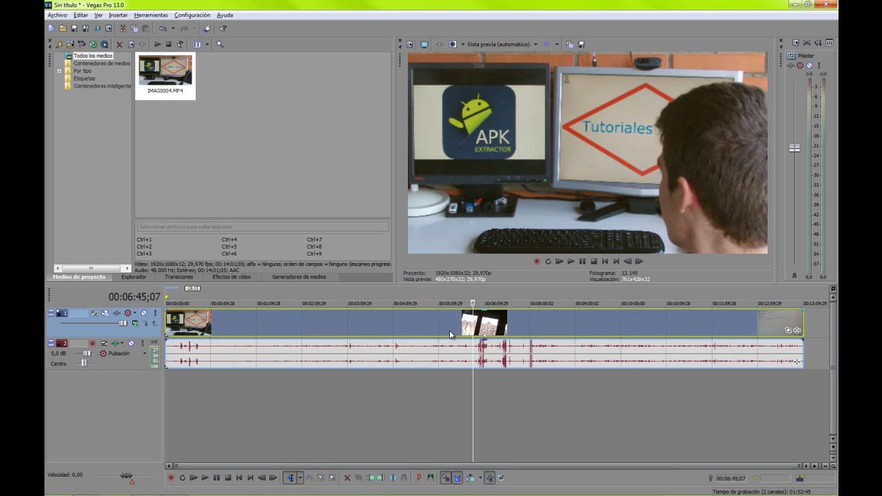
- Split the clip at 00:06:14;23 and 00:05:44;25 to isolate a short middle section
left_click(449, 330)
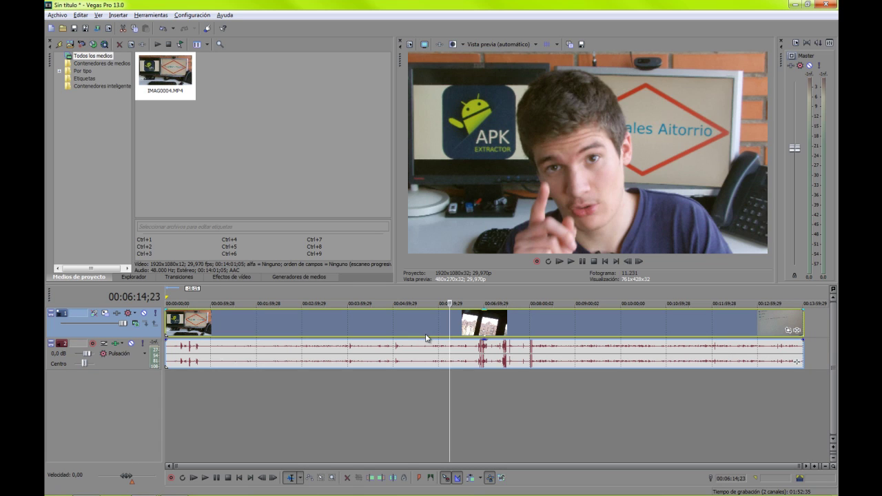
key("s")
left_click(428, 327)
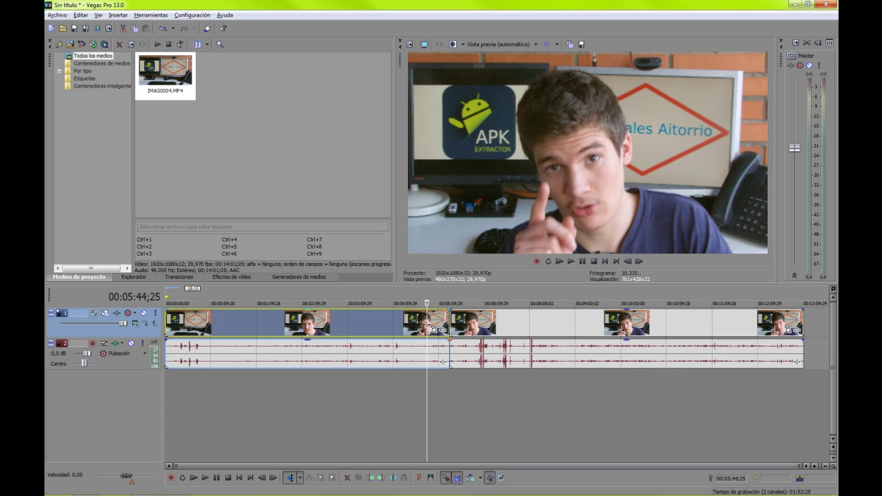
key("s")
- Delete the long sections before and after the short middle piece and move that piece to the timeline start
left_click(397, 323)
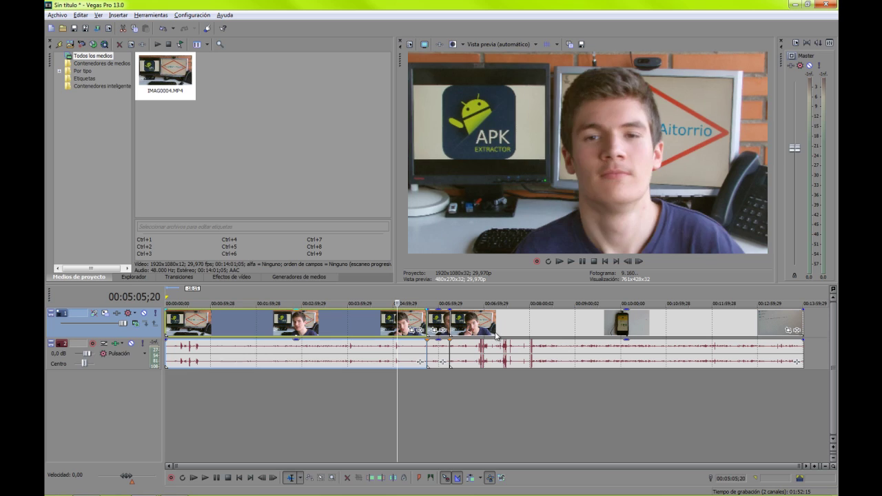
key("Delete")
left_click(557, 329)
key("Delete")
left_click_drag(438, 323, 177, 324)
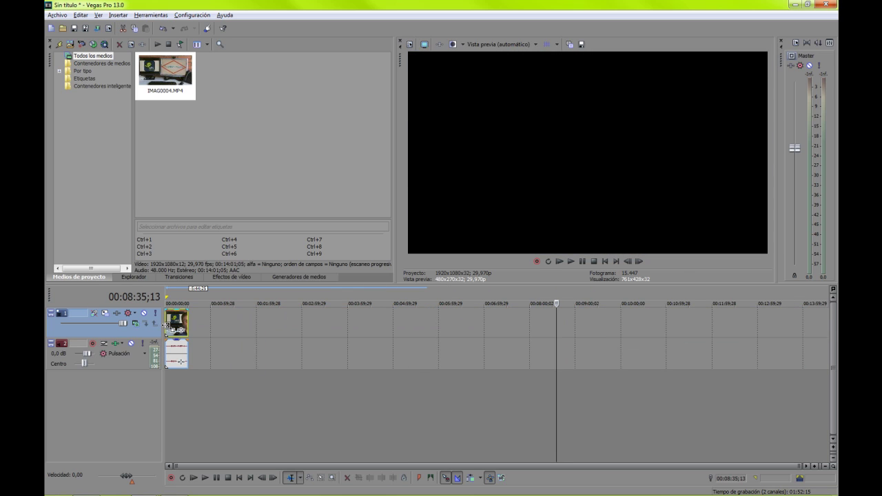
- Examine the trimmed clip at several points and play part of it to check its audio level
key("Home")
scroll(166, 325, "up", 10)
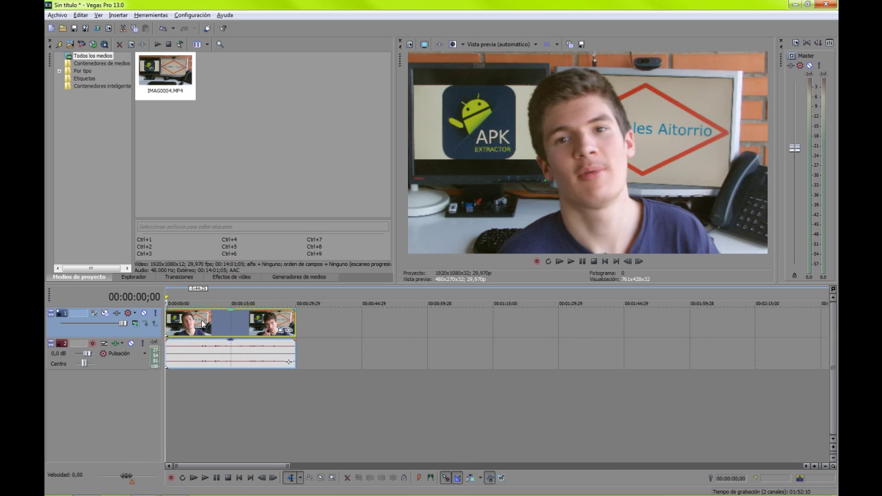
scroll(203, 324, "up", 3)
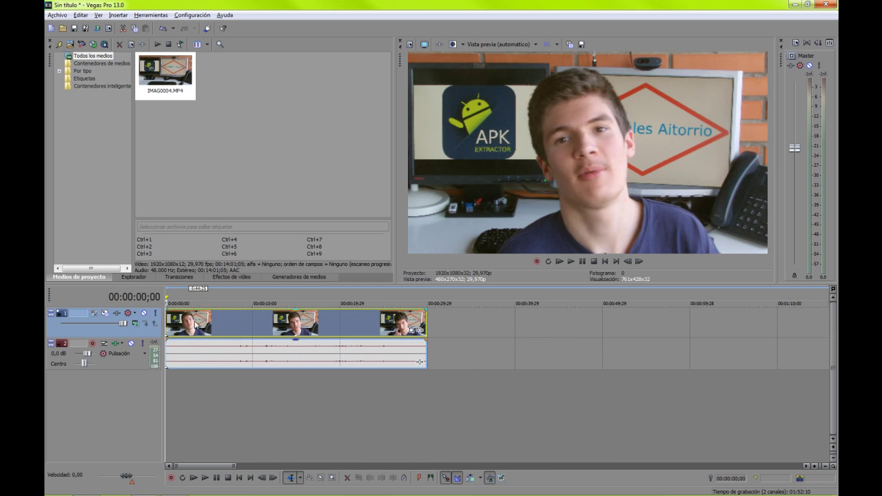
left_click(190, 324)
left_click(262, 327)
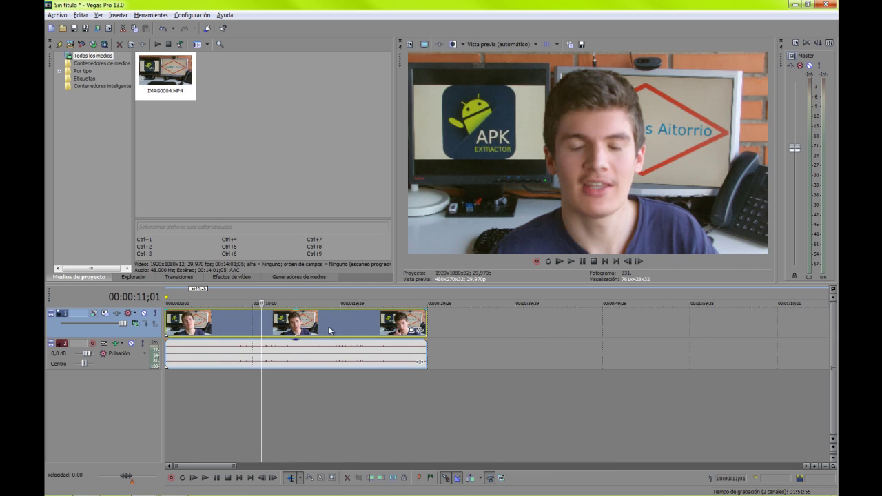
left_click(329, 331)
left_click(559, 261)
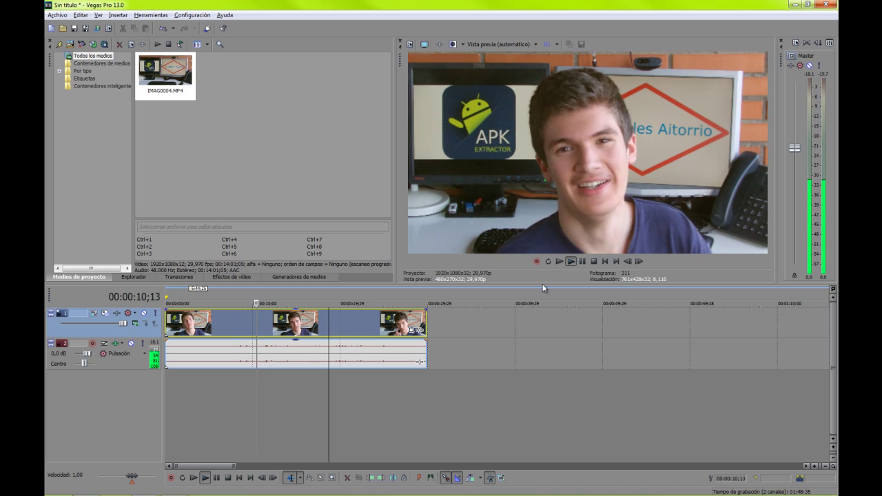
left_click(582, 261)
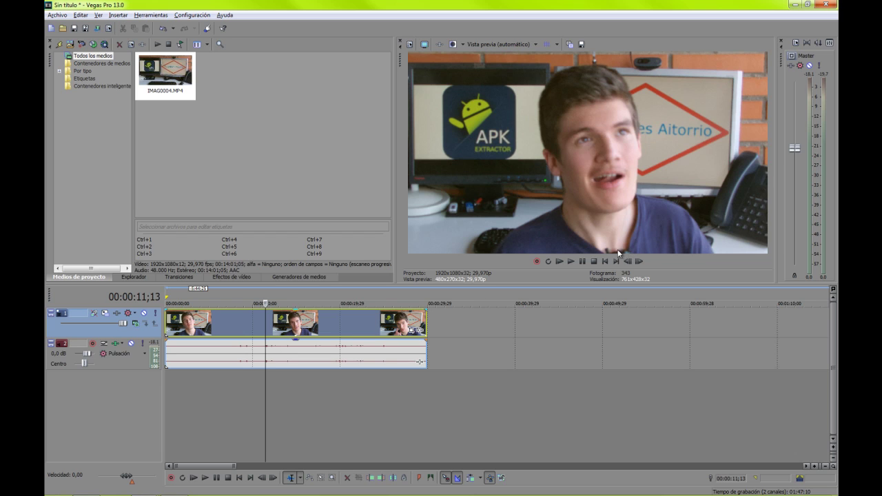
- Enable Normalizar in the audio event's properties to normalize the clip's sound
right_click(286, 360)
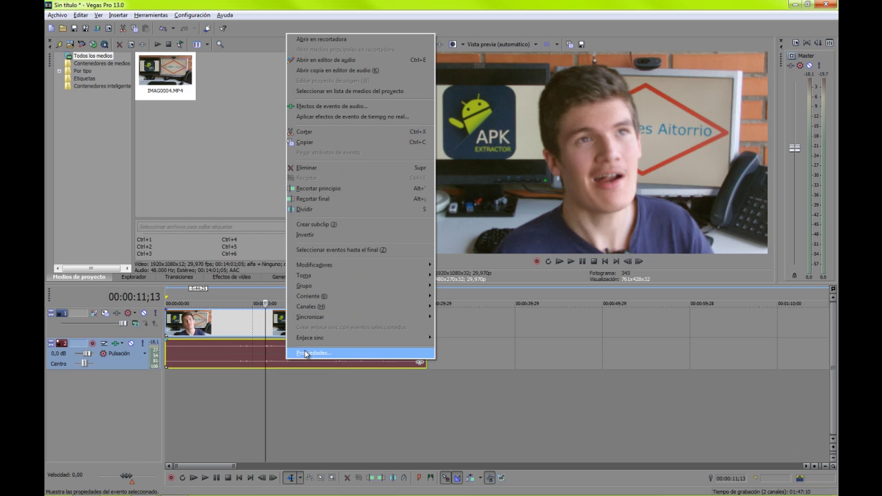
left_click(306, 353)
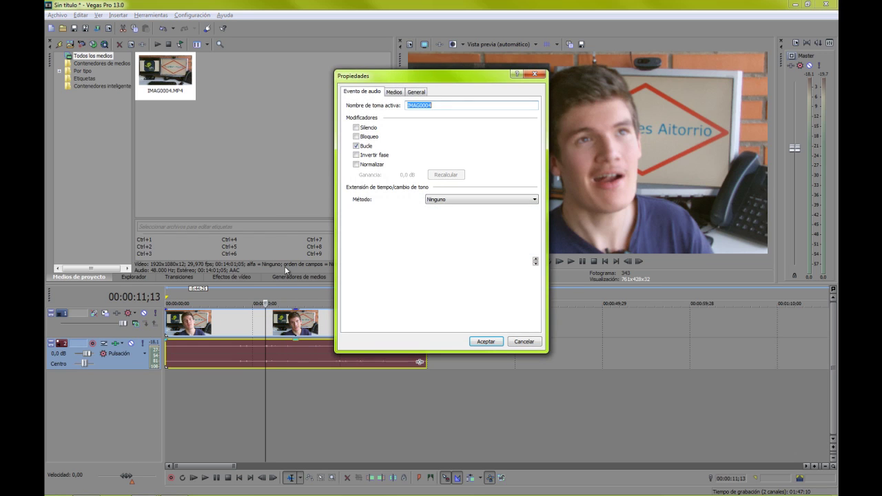
left_click(356, 164)
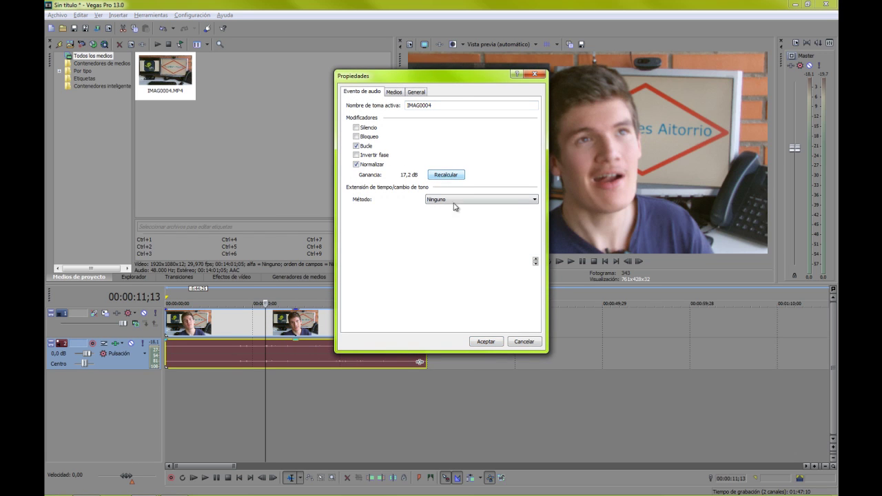
left_click(480, 345)
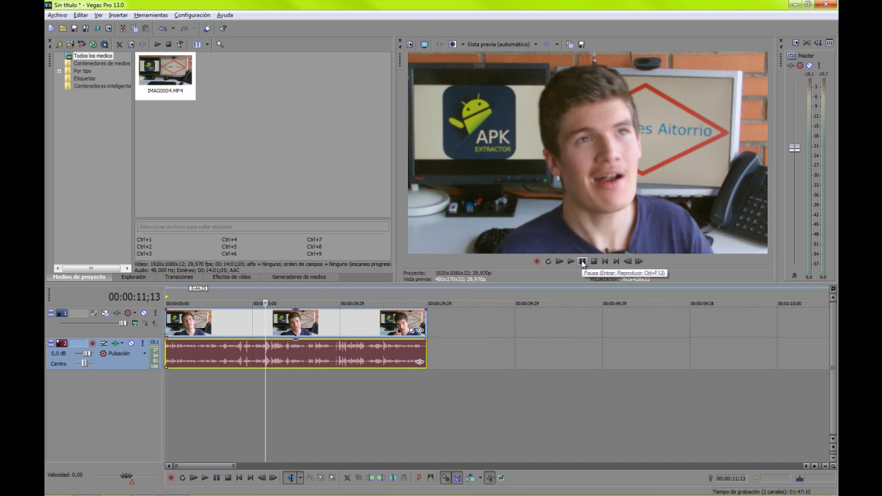
- Play part of the normalized clip and place the cursor on the frame at 00:00:20;16
left_click(582, 261)
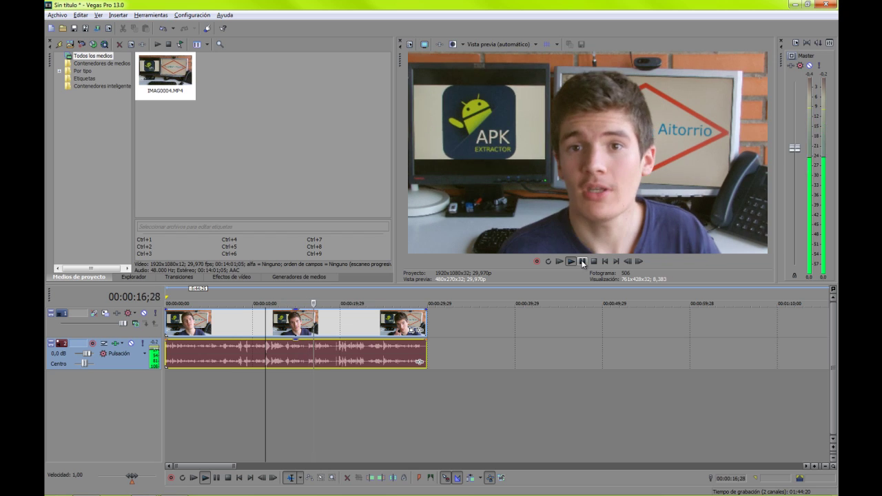
left_click(582, 261)
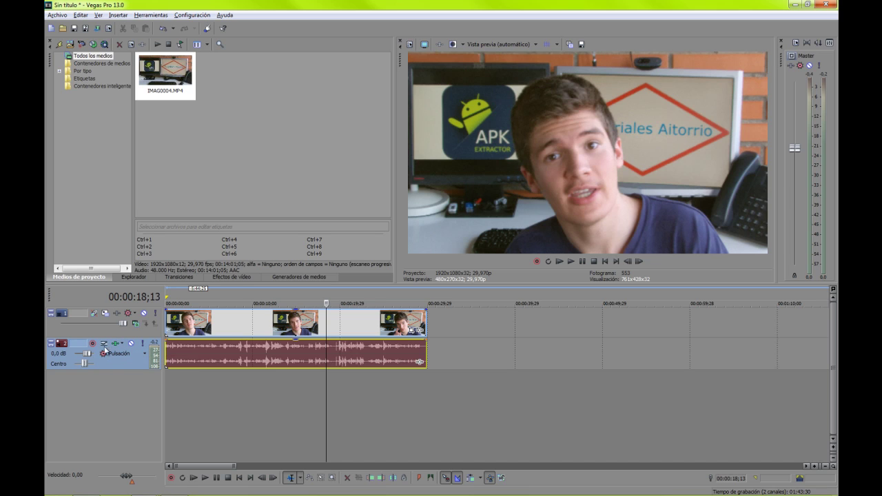
left_click(345, 346)
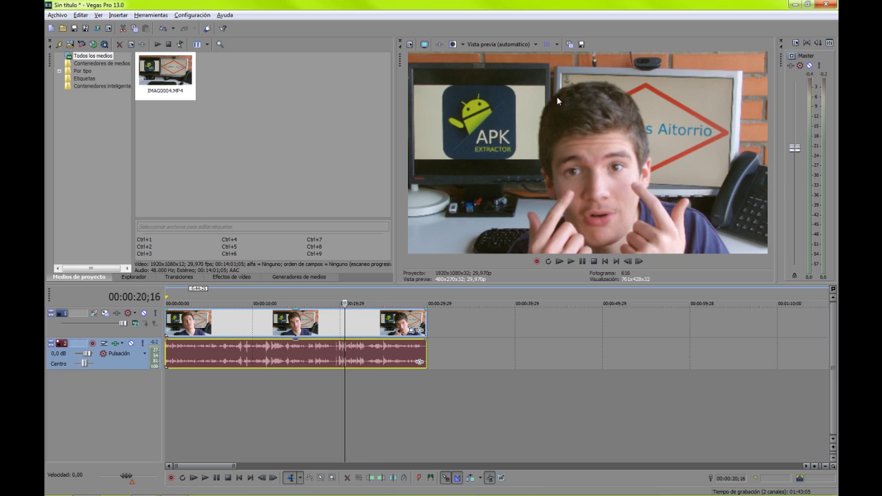
left_click(582, 46)
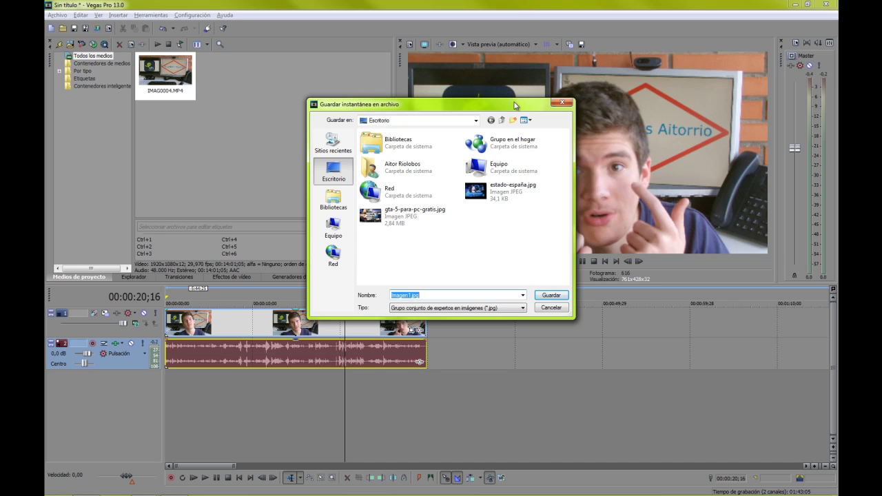
left_click(522, 313)
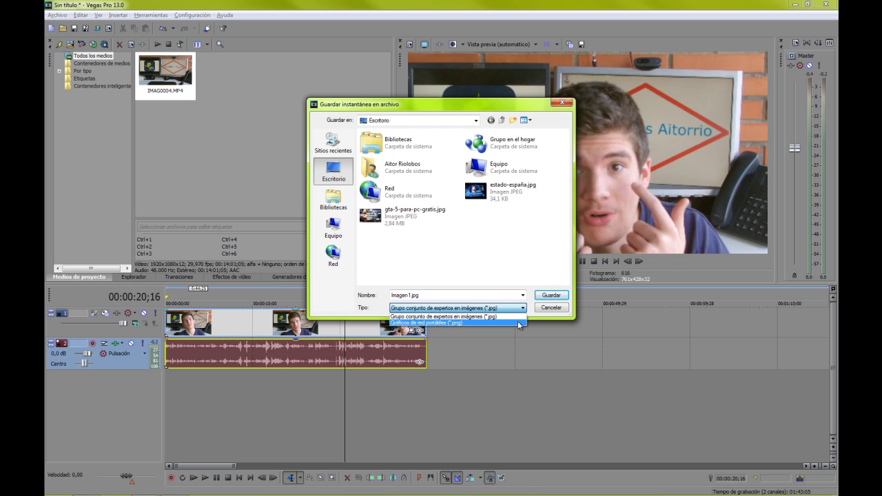
left_click(546, 310)
left_click(546, 310)
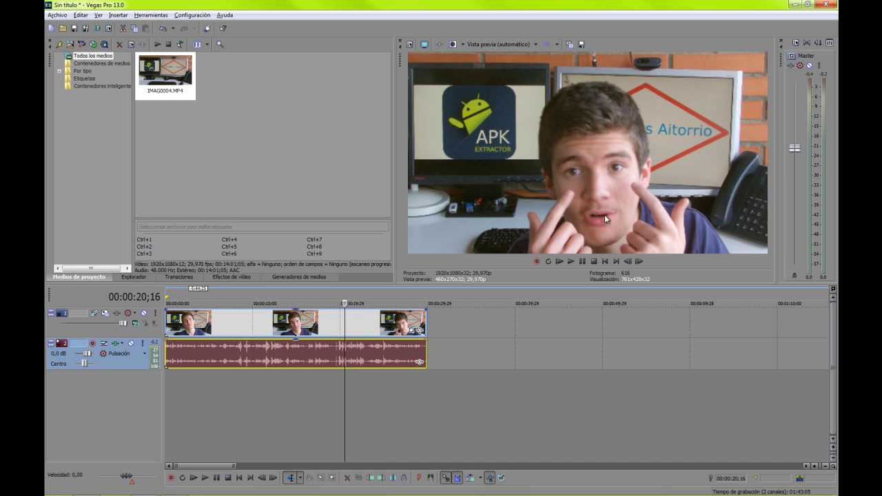
- Start saving a JPG snapshot of the current preview frame and browse to the VID folder inside APKExtractor on drive E:
left_click(580, 45)
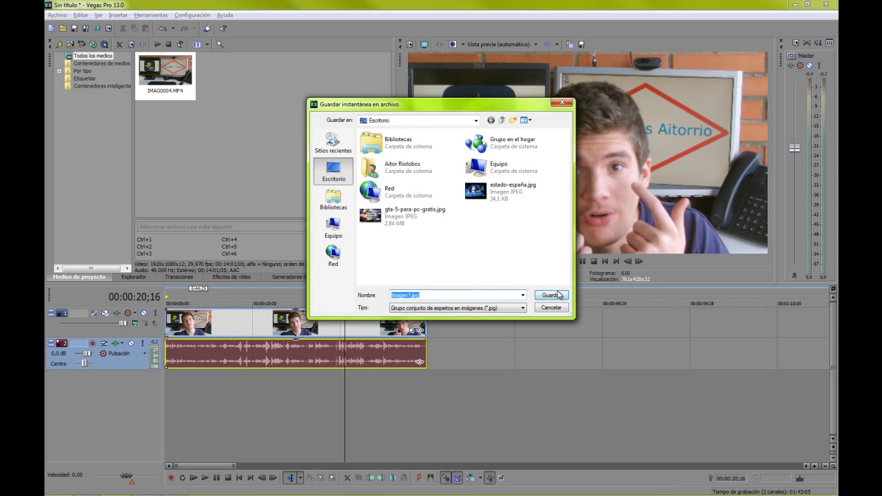
left_click(525, 310)
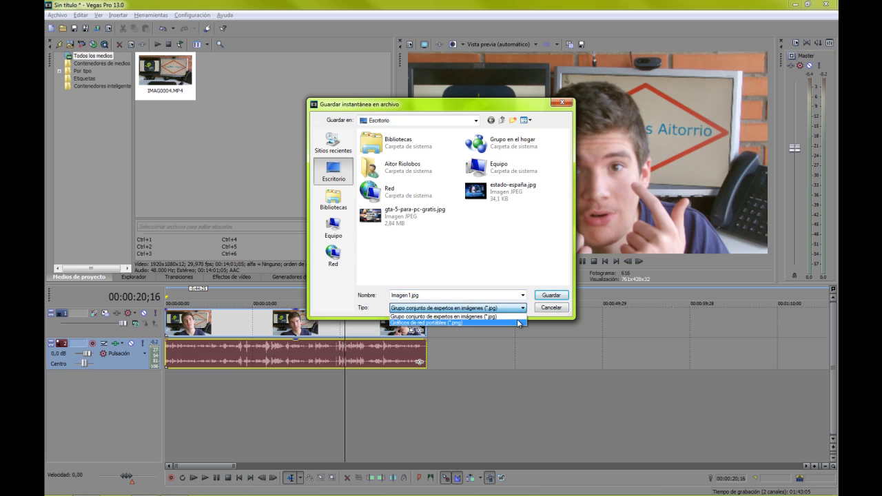
left_click(515, 308)
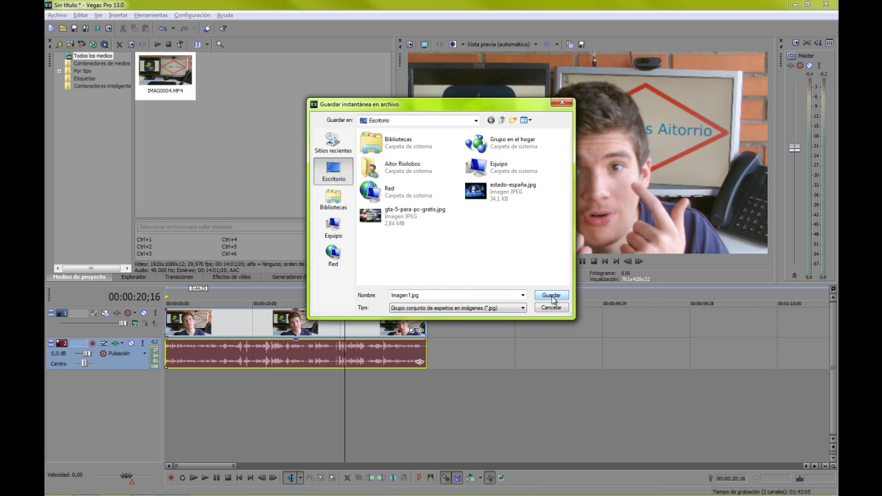
left_click(334, 227)
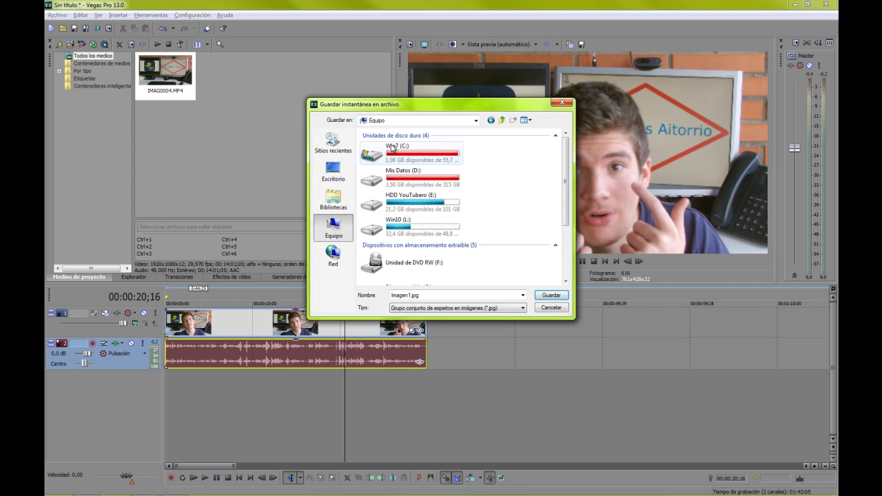
left_click(402, 206)
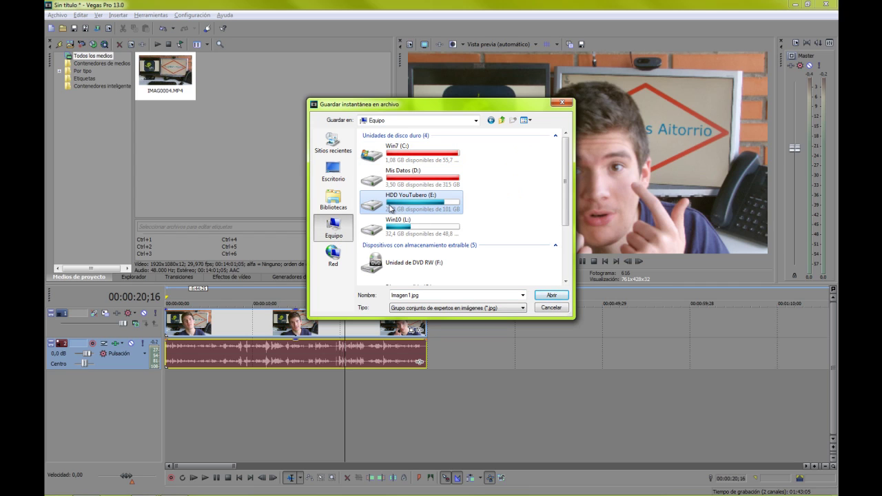
double_click(401, 207)
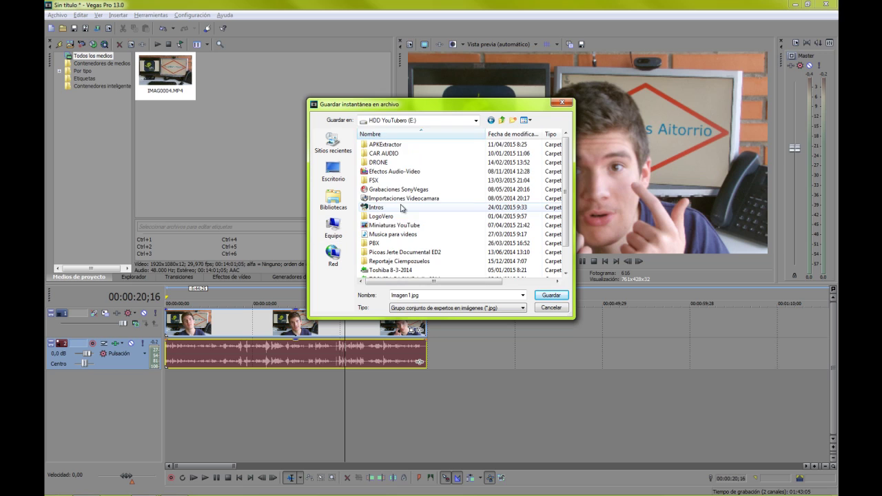
double_click(407, 145)
double_click(407, 145)
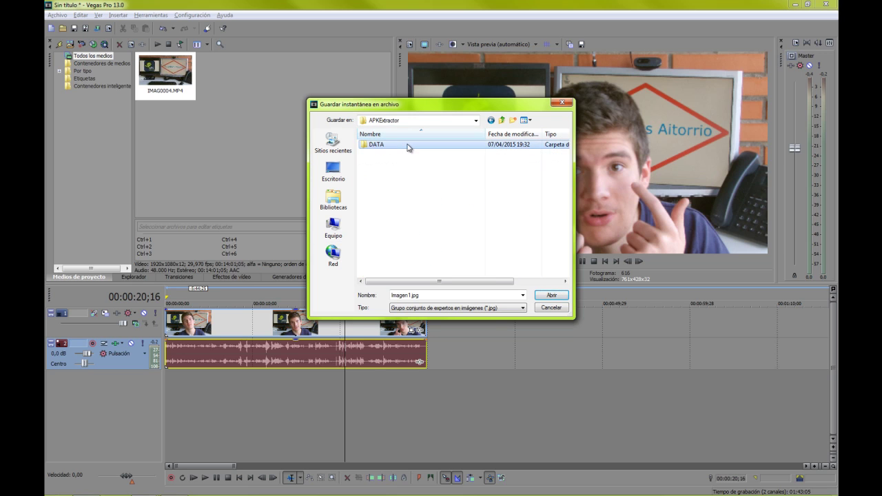
left_click(407, 154)
double_click(407, 155)
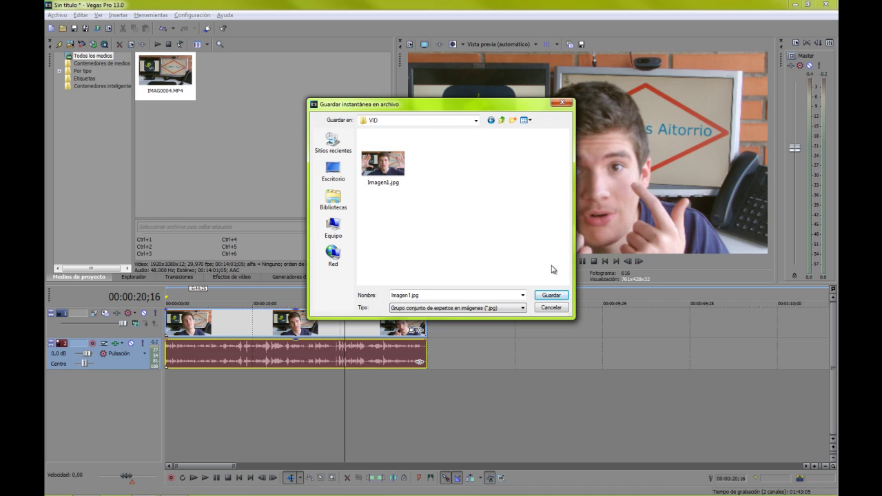
- Name the snapshot Imagen2.jpg and save it
double_click(407, 295)
left_click(413, 295)
key("Return")
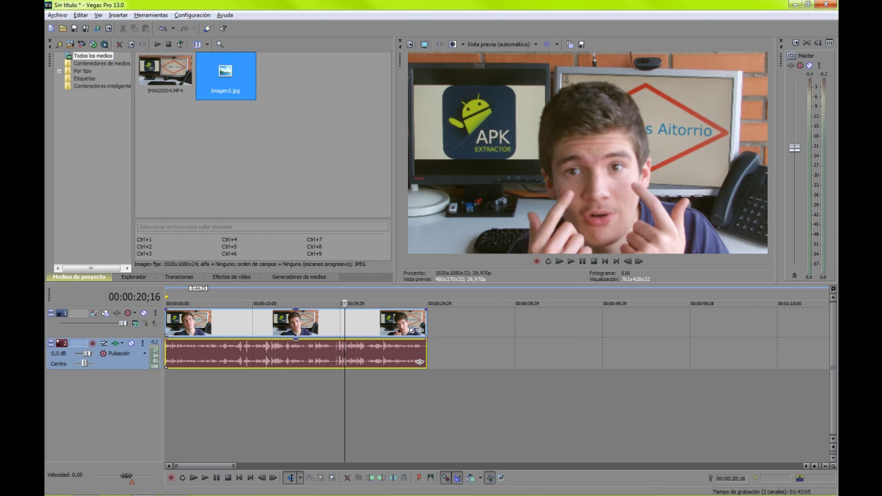
- Insert Imagen2.jpg as a freeze frame at 00:00:20;16, splitting the clip there and moving its second part to 00:00:21;19
left_click_drag(226, 73, 348, 349)
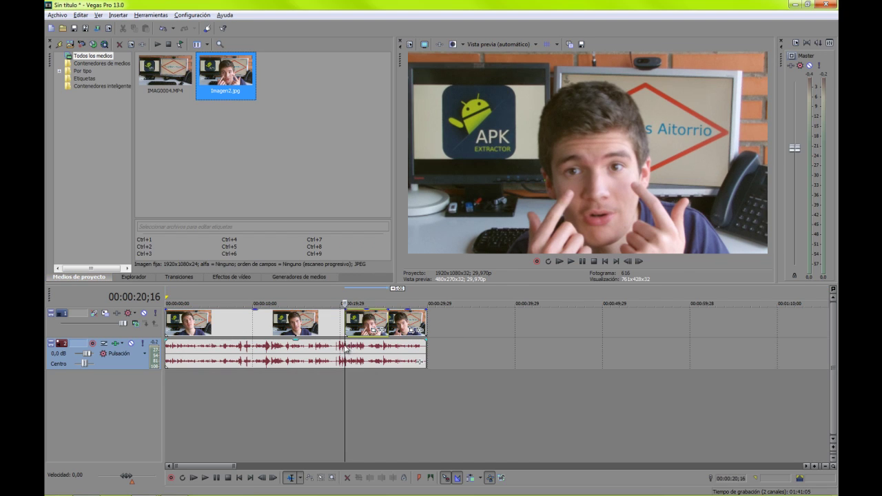
key("s")
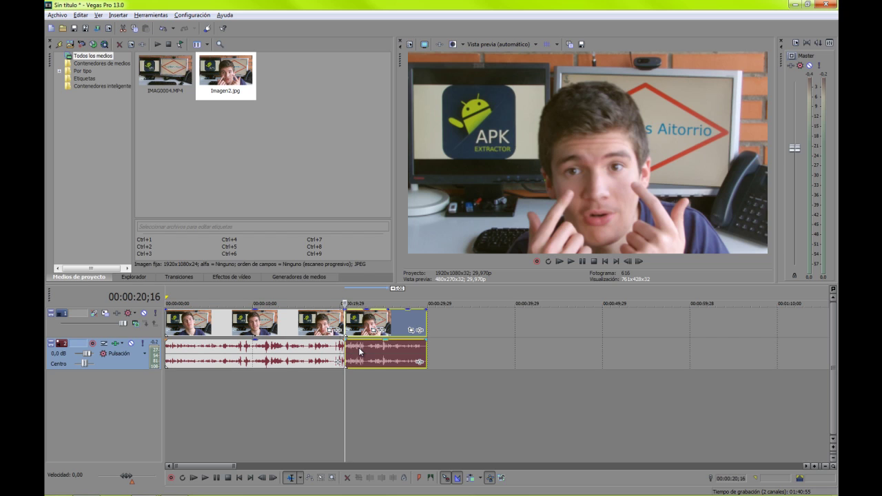
left_click_drag(358, 351, 364, 331)
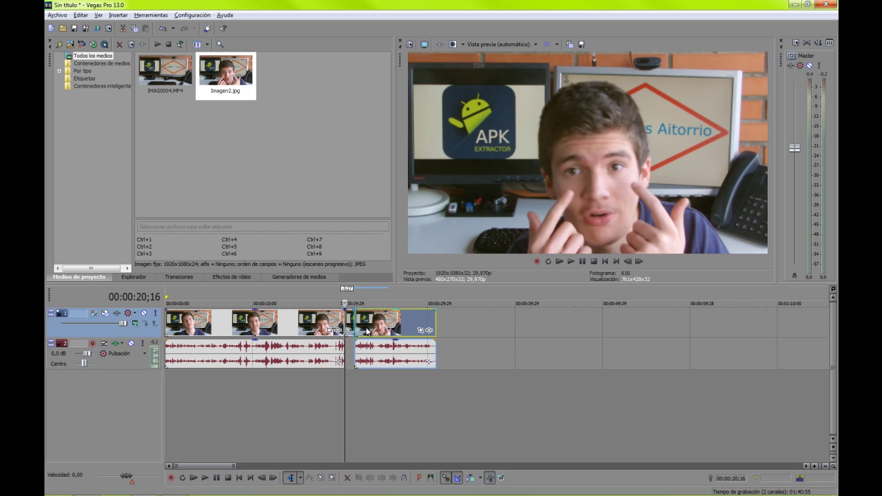
left_click(354, 331)
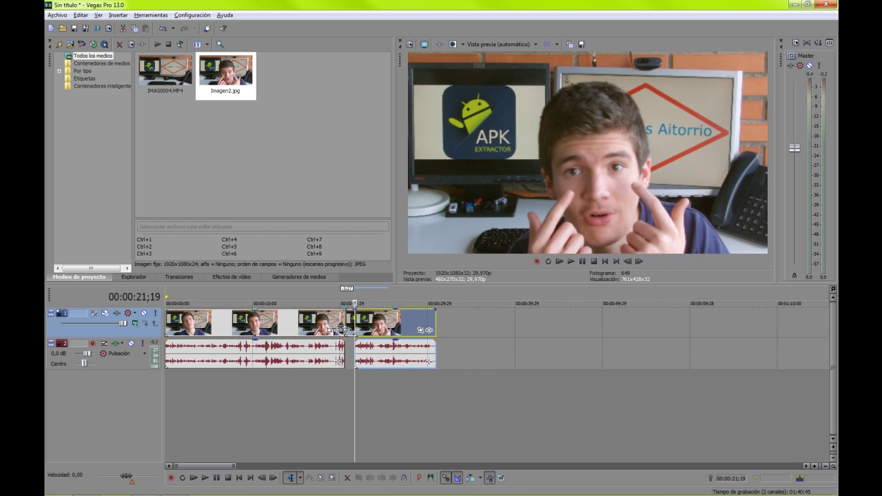
- Play the clip through the inserted freeze frame, starting from 00:00:20;16 and again from 00:00:19;26
left_click(343, 328)
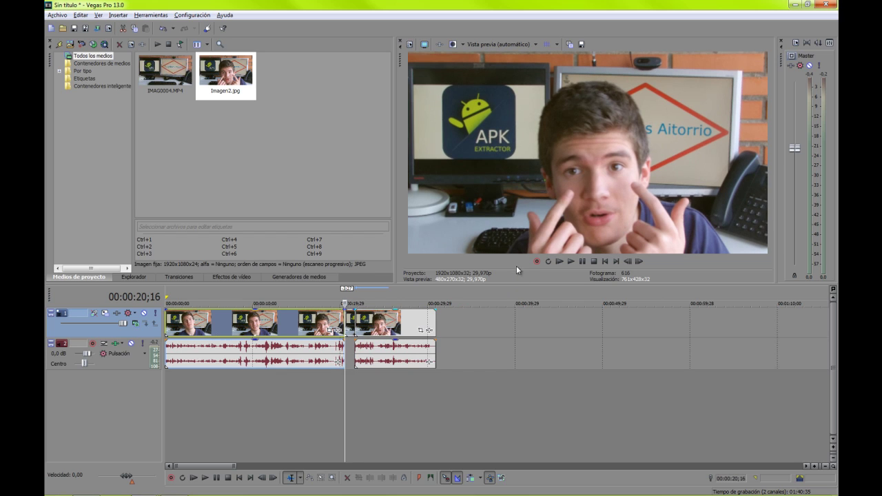
left_click(583, 262)
left_click(584, 262)
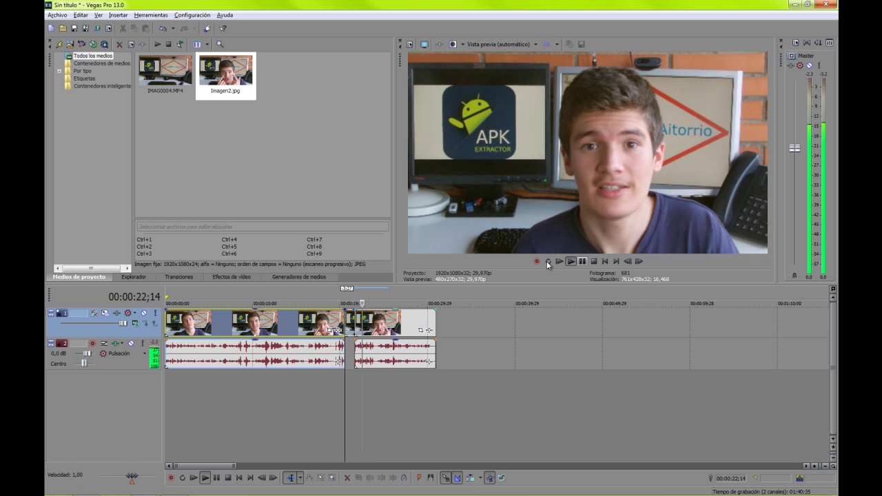
left_click(584, 262)
left_click(340, 328)
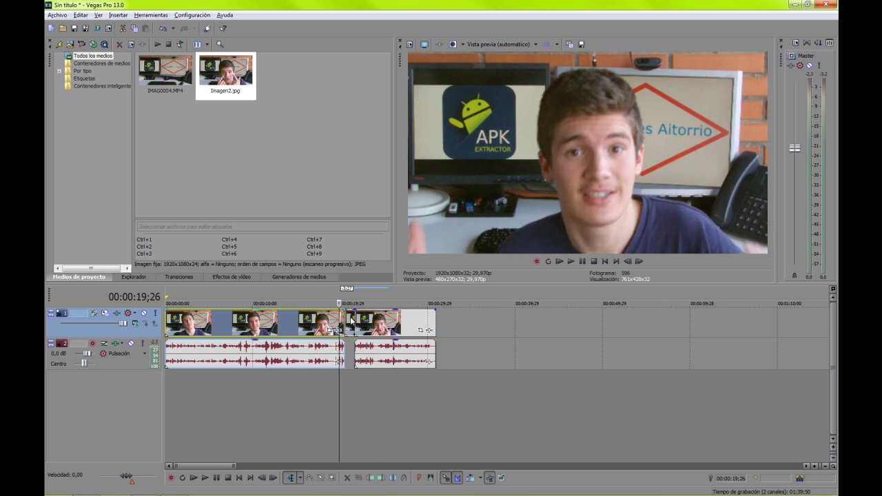
left_click(583, 262)
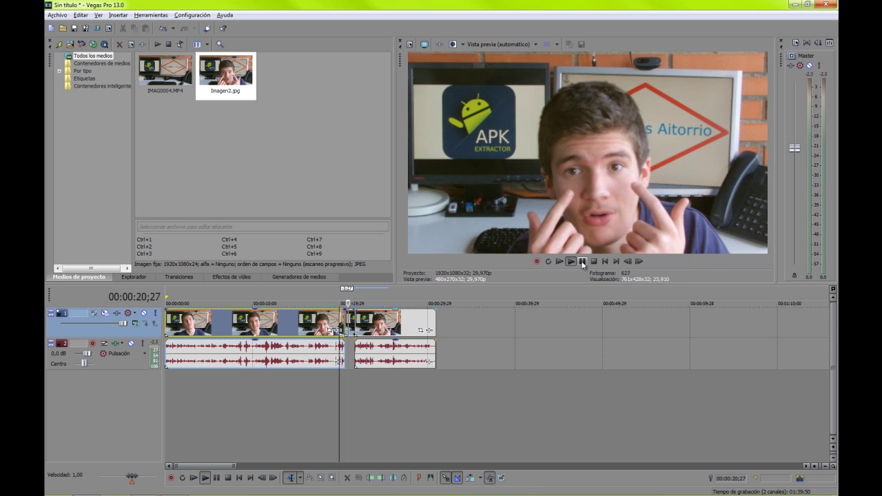
left_click(583, 262)
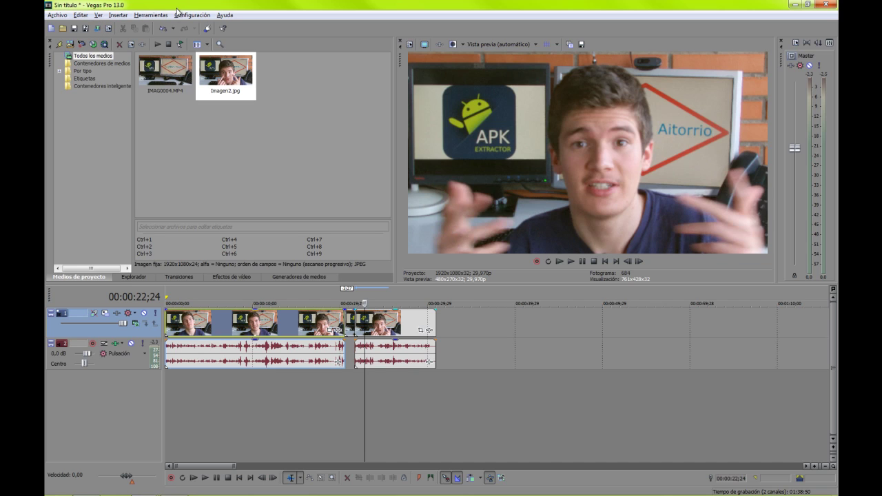
- Switch to the apkTA.veg project, restore the default window layout without the trimmer and enlarge the video preview
key("alt+Tab")
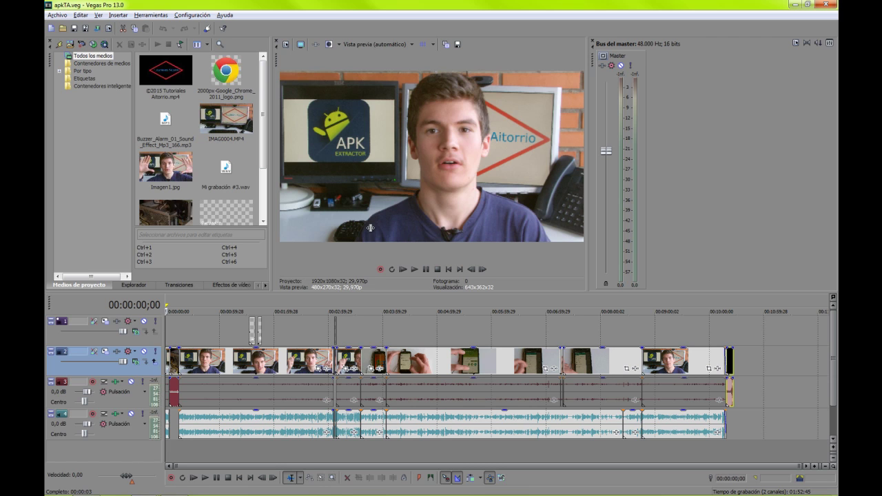
key("ctrl+alt+d")
left_click_drag(265, 47, 413, 316)
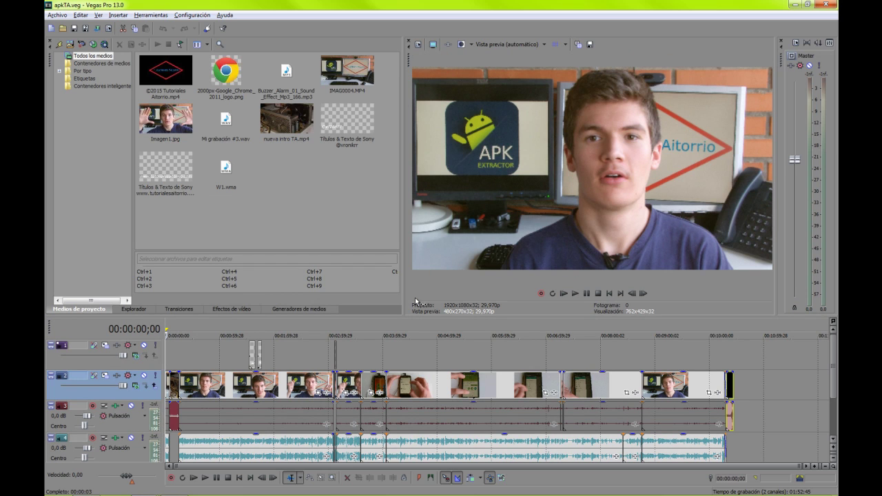
- Restore the default window layout and close every docked window above the timeline, including the trimmer, preview, project media and master bus
key("ctrl+alt+d")
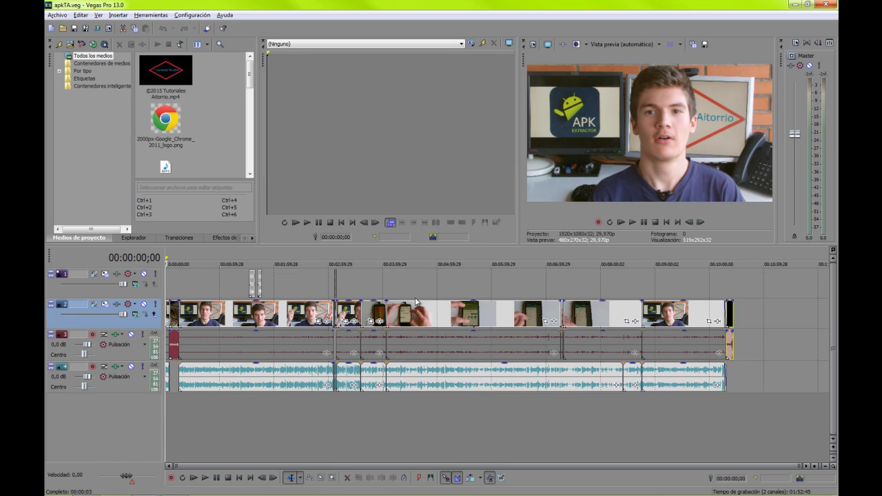
left_click(263, 40)
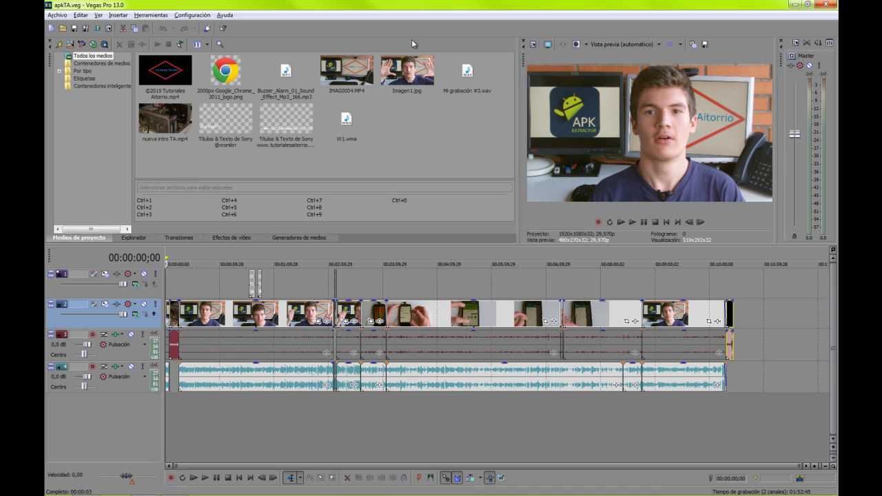
left_click(524, 41)
left_click(49, 42)
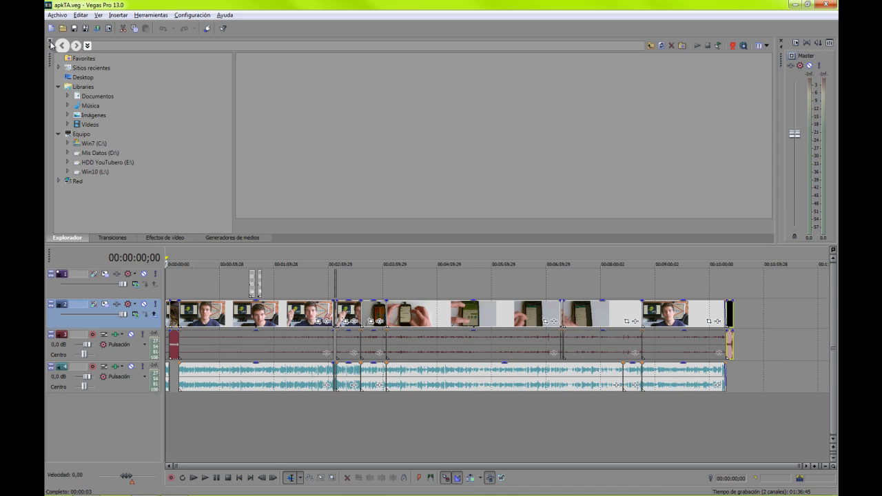
left_click(49, 42)
left_click(49, 42)
left_click(49, 42)
left_click(49, 42)
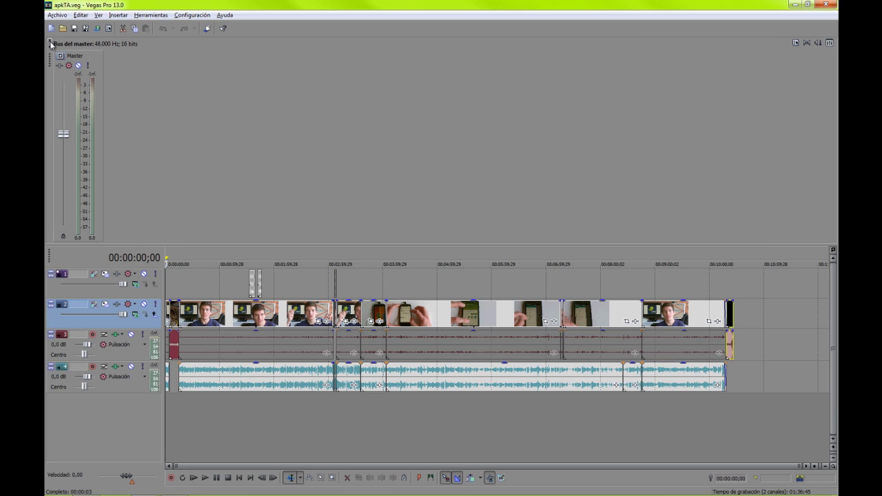
left_click(49, 42)
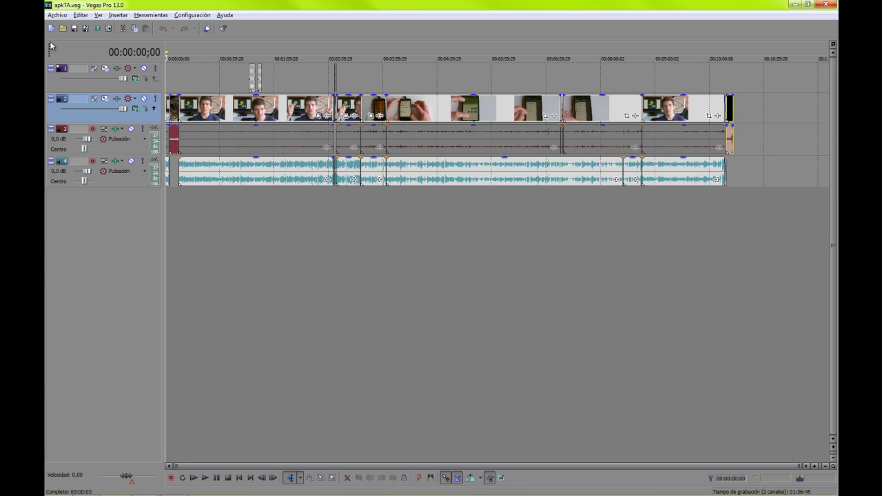
- Bring back the docked windows, close the trimmer and enlarge the video preview area
key("F11")
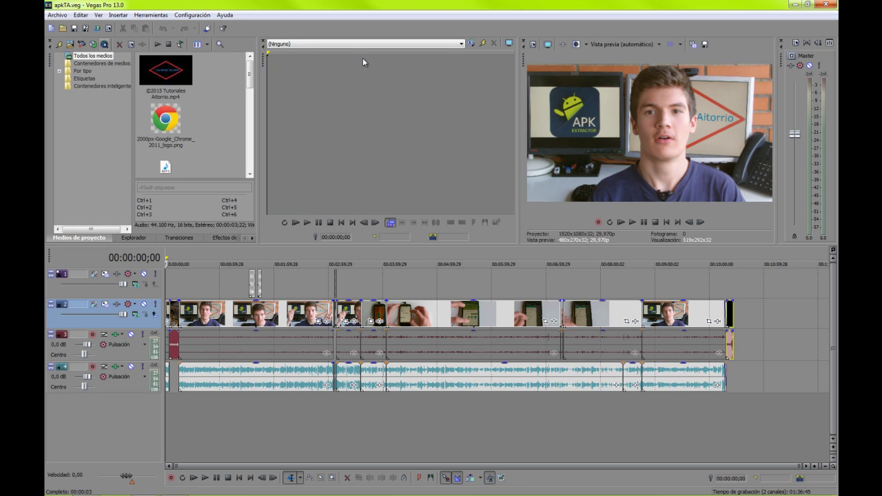
left_click(262, 41)
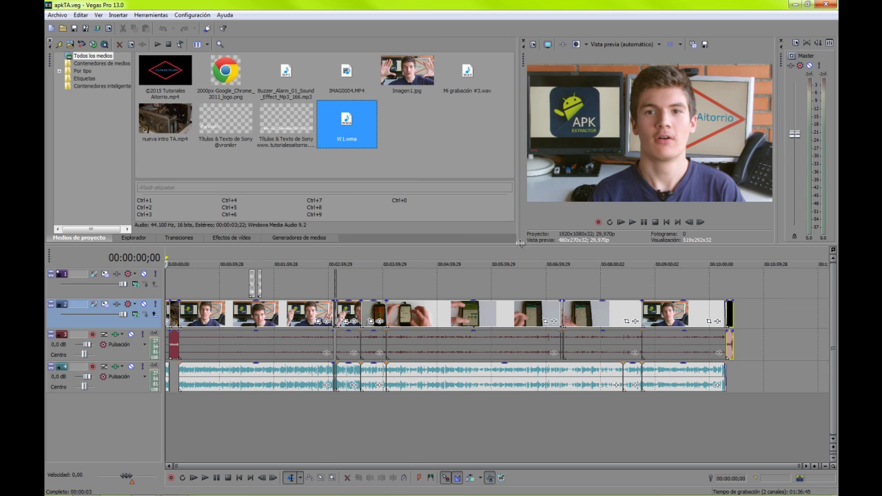
left_click_drag(519, 243, 416, 307)
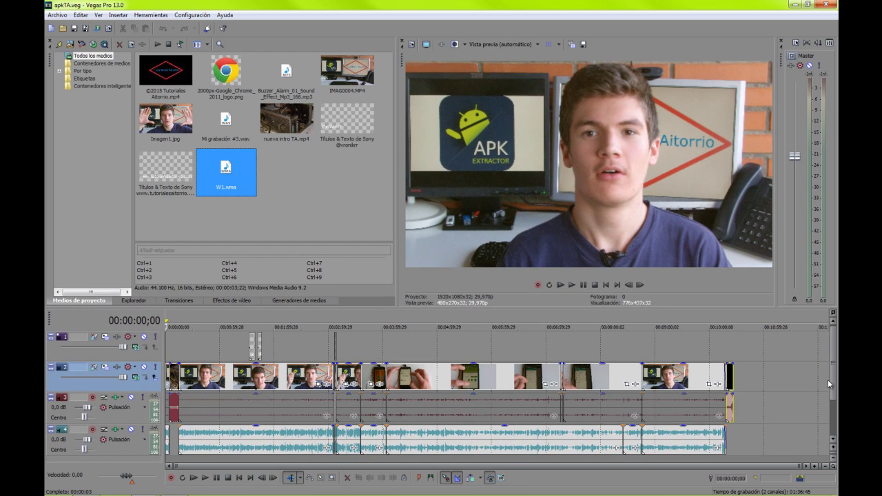
scroll(830, 384, "down", 1)
scroll(830, 383, "up", 1)
scroll(830, 384, "down", 1)
scroll(836, 360, "up", 1)
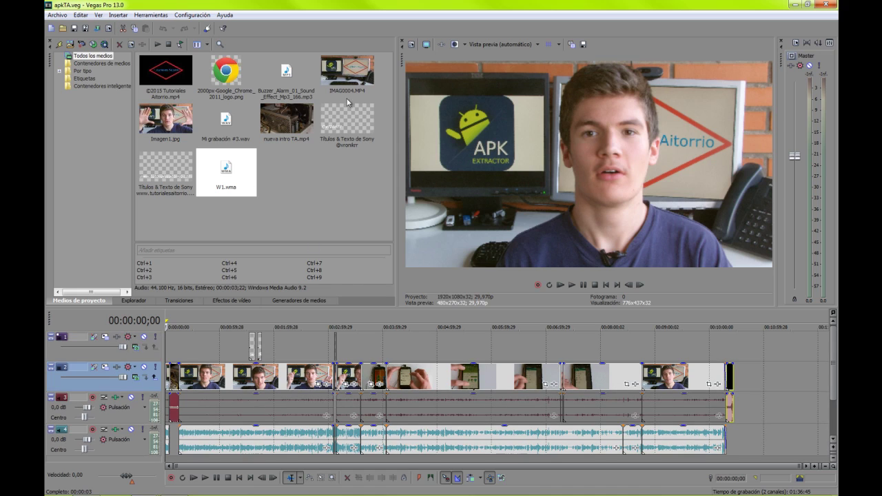
- Place the cursor at 00:03:02;27 and show the freeze-frame pieces around the Chrome logo in close-up on the timeline
left_click(332, 319)
scroll(333, 318, "up", 5)
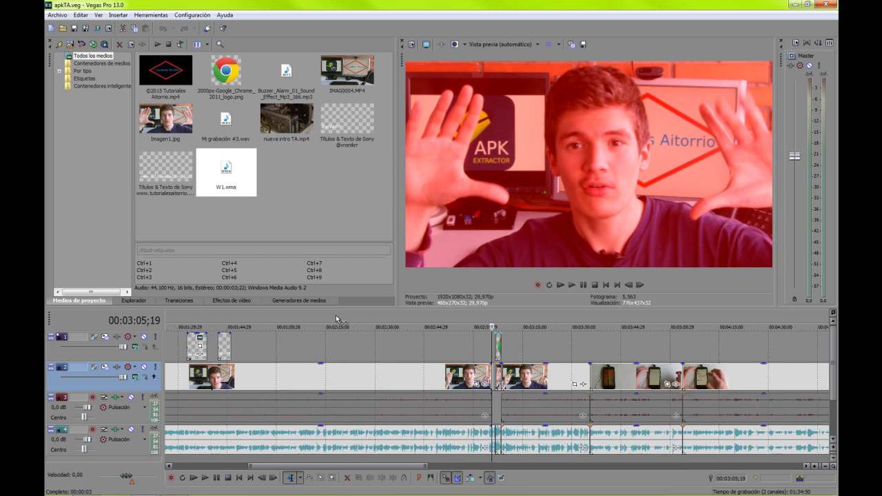
left_click(468, 321)
scroll(491, 327, "up", 3)
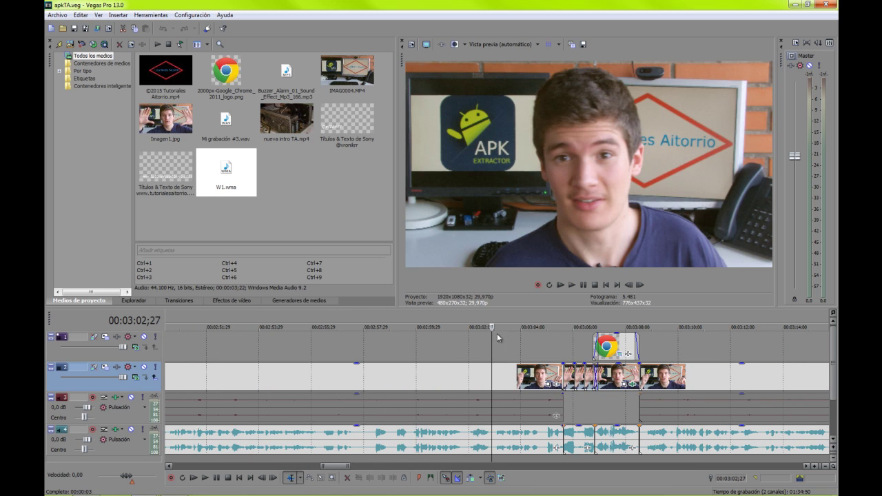
left_click_drag(336, 466, 345, 465)
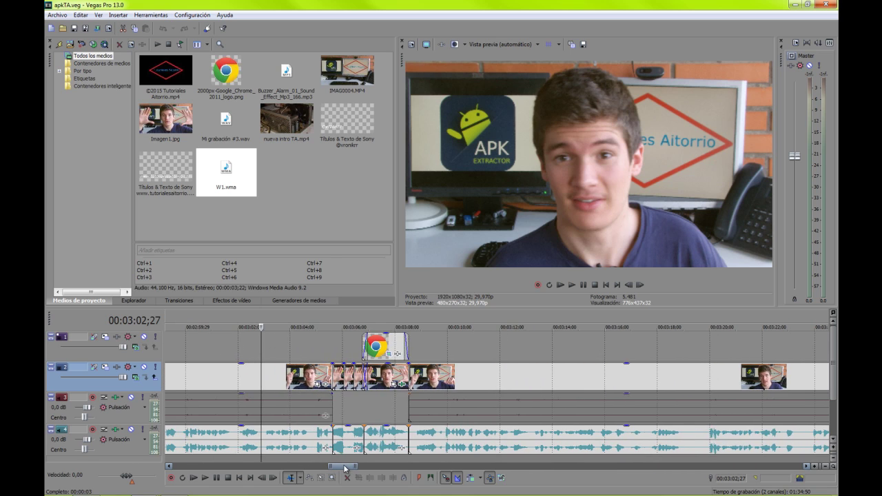
scroll(370, 431, "left", 3)
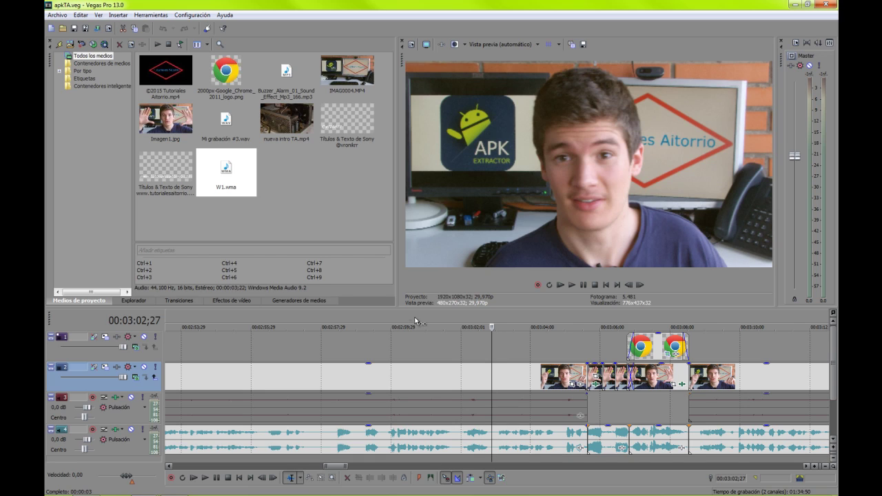
- Preview the red, black-and-white and blurred freeze-frame pieces one by one between 00:03:05;26 and 00:03:06;29
left_click(595, 370)
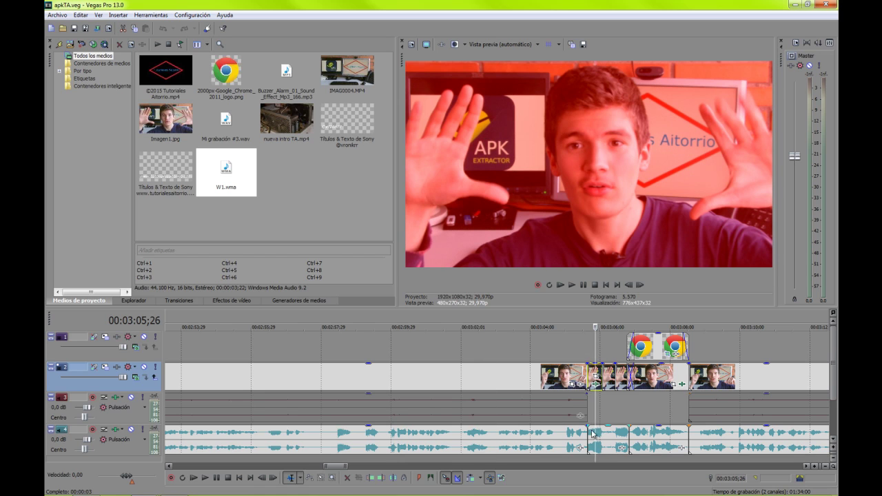
key("space")
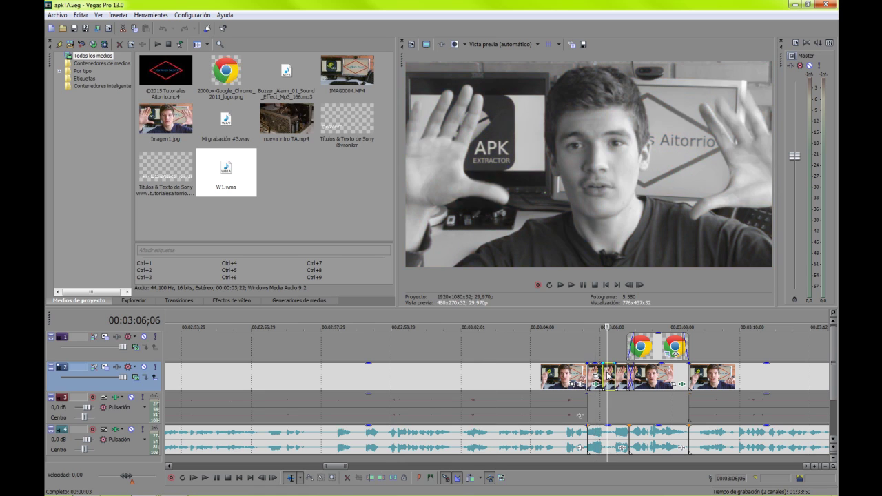
left_click(620, 380)
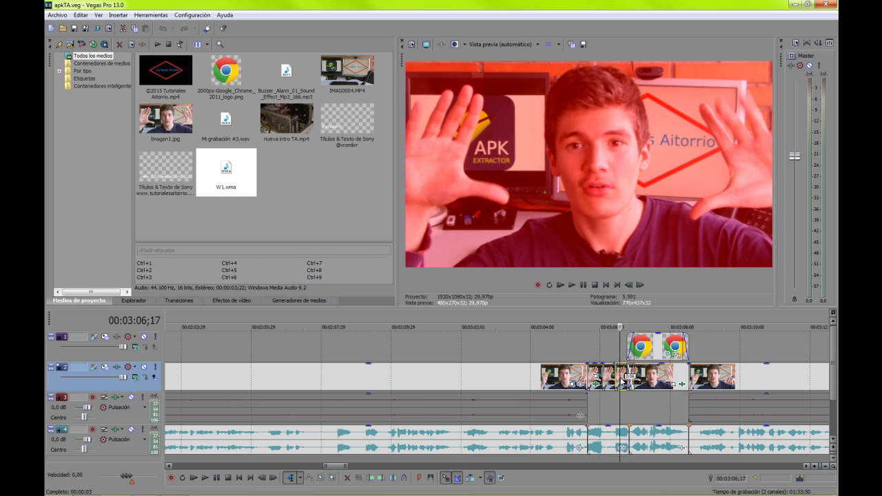
left_click(631, 377)
left_click(633, 377)
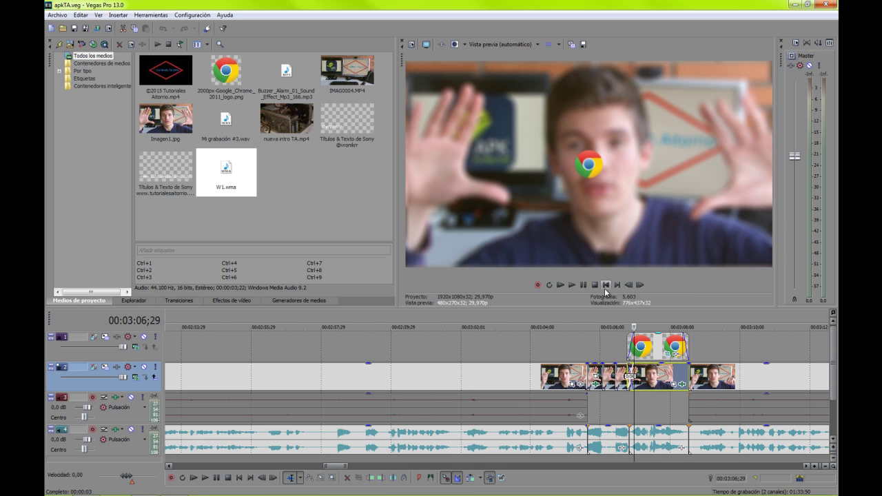
- Play the freeze-frame sequence from just before it until 00:03:09;04, past the Chrome logo
left_click(500, 321)
left_click(583, 285)
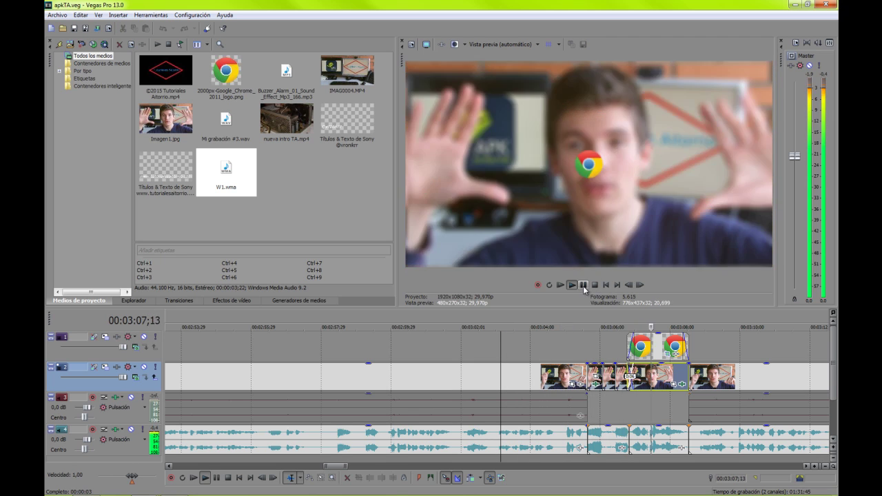
left_click(582, 285)
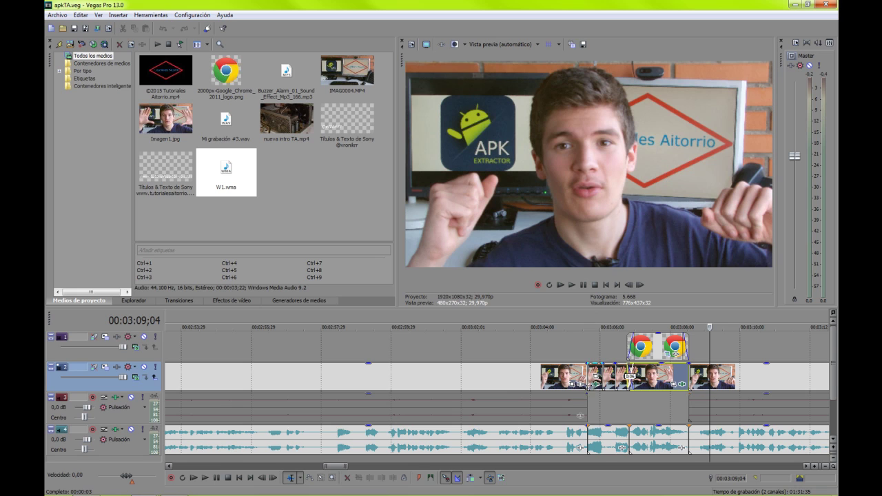
- Select the red freeze-frame piece at 00:03:05;24 and view the presets of the Corrector de color (secundario) video effect
left_click(595, 373)
scroll(595, 374, "up", 5)
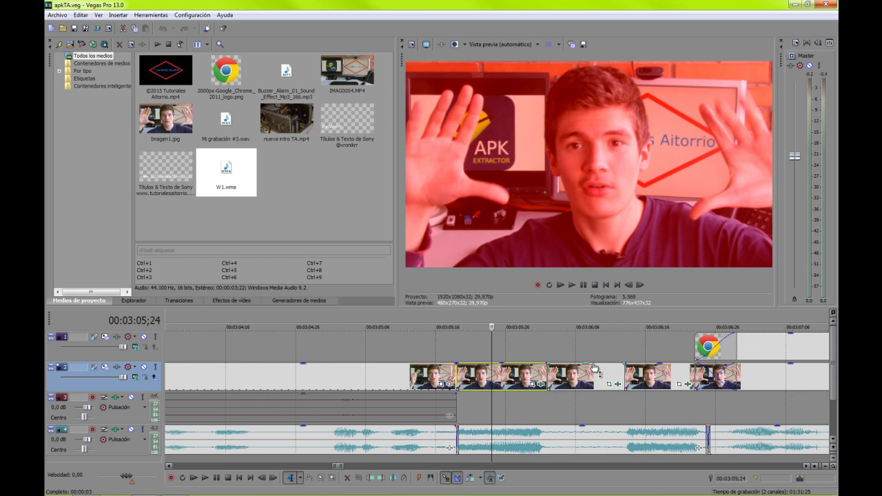
left_click(245, 301)
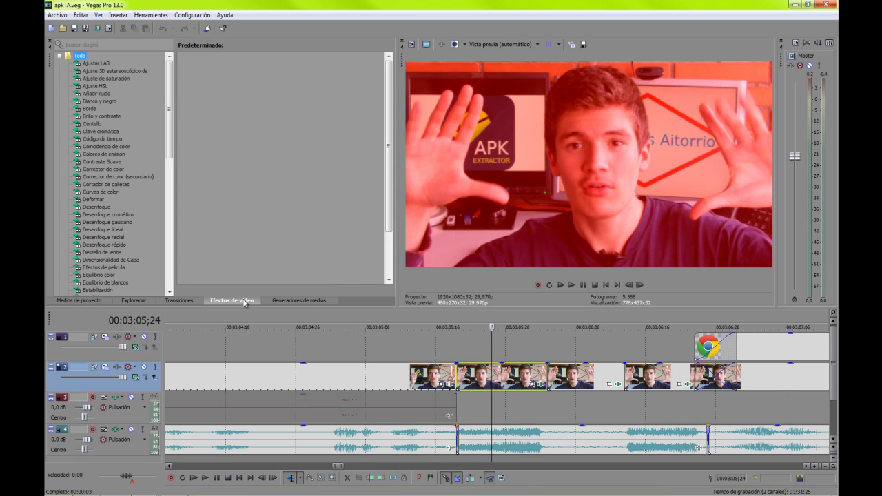
left_click(119, 176)
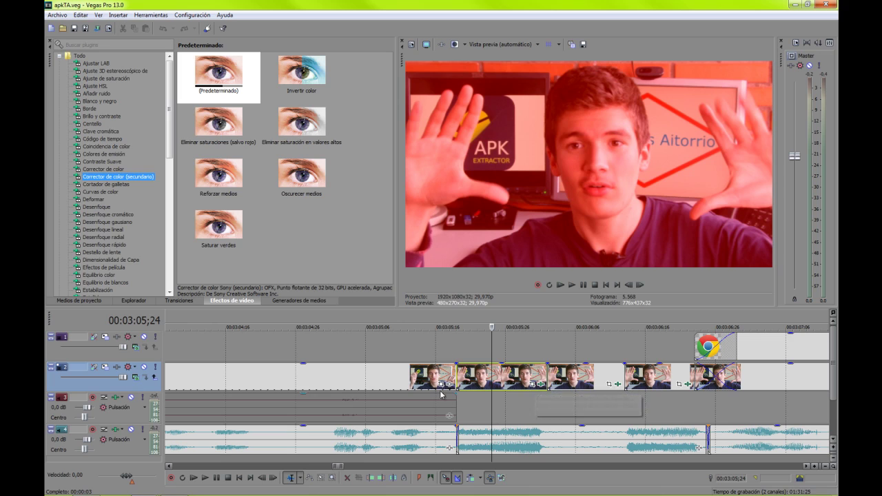
- In the red piece's secondary color corrector, drag the chrominance point near the wheel's centre, then back to red at angle 110.0 and magnitude 0.749
left_click(543, 388)
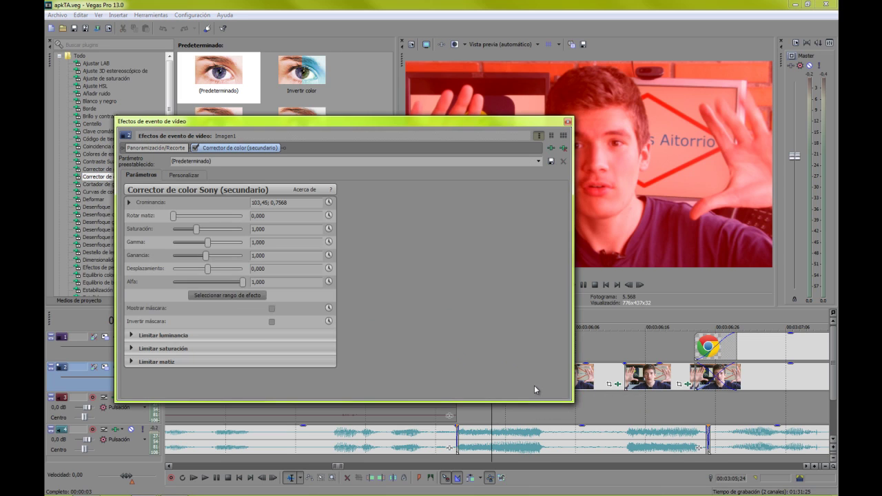
left_click(195, 178)
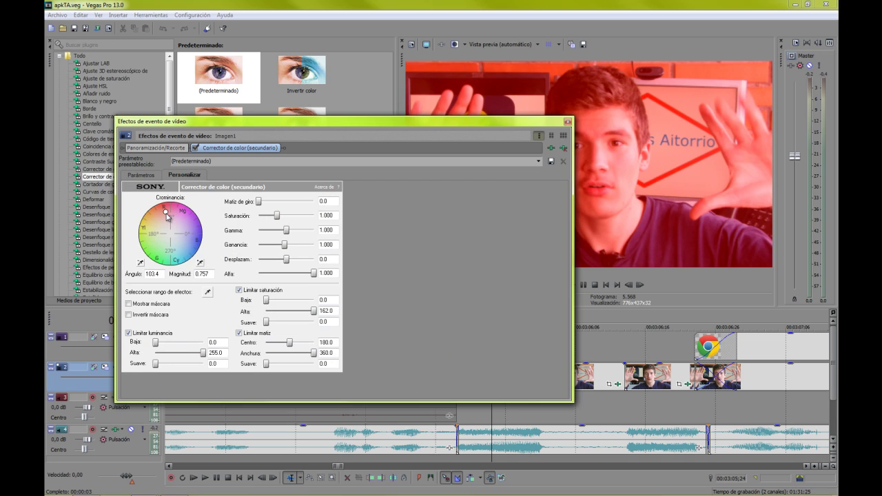
left_click_drag(165, 215, 171, 237)
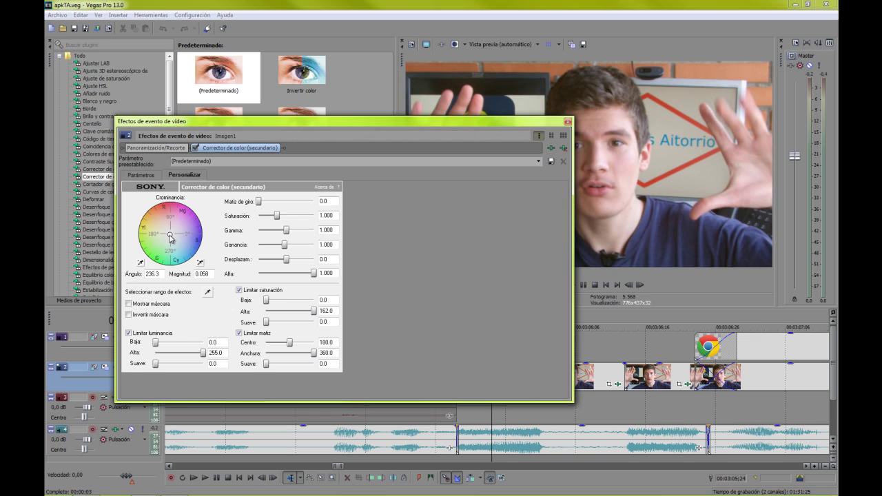
left_click_drag(170, 238, 164, 215)
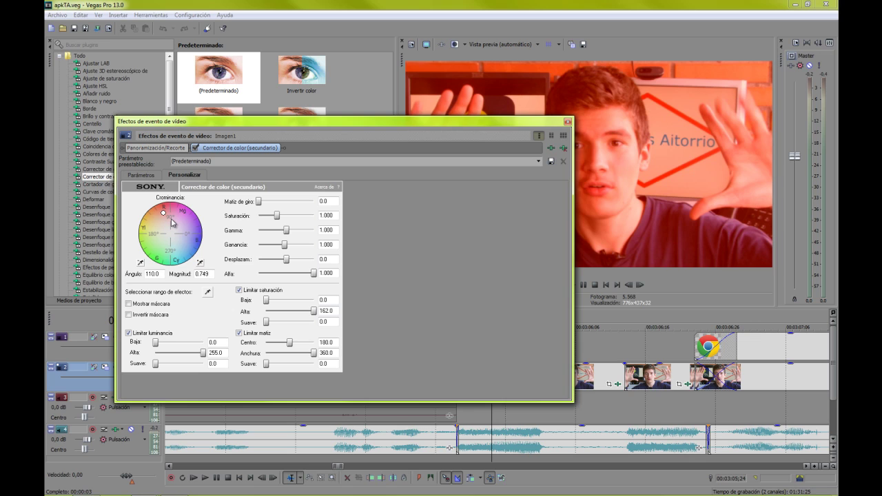
left_click(566, 123)
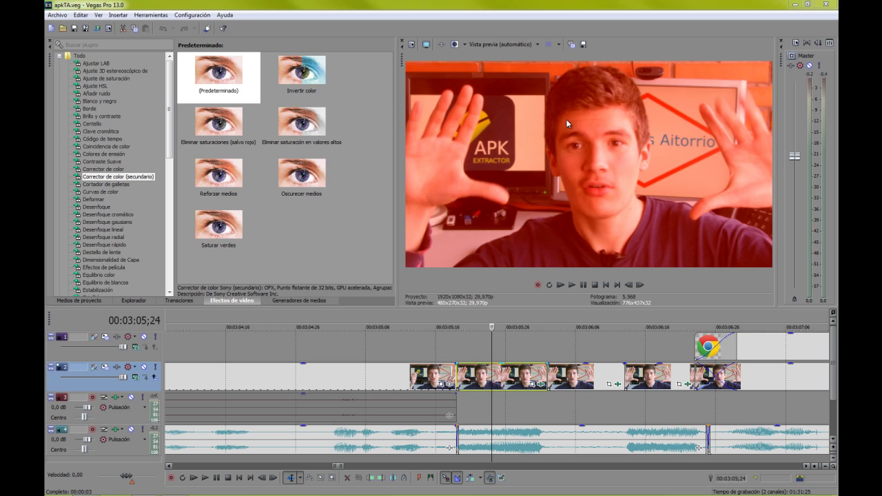
- In the black-and-white piece's secondary color corrector, try saturation at minimum with gamma and gain at 2.000 and offset at 254.000
left_click(610, 383)
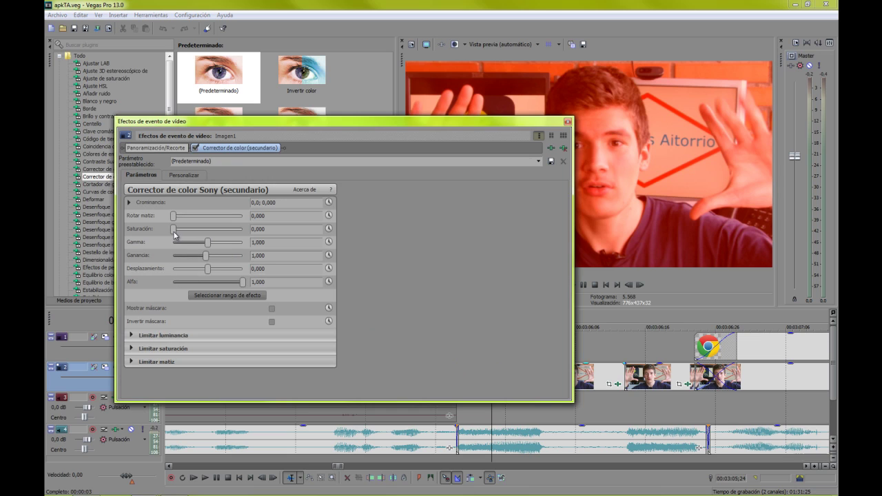
left_click(611, 377)
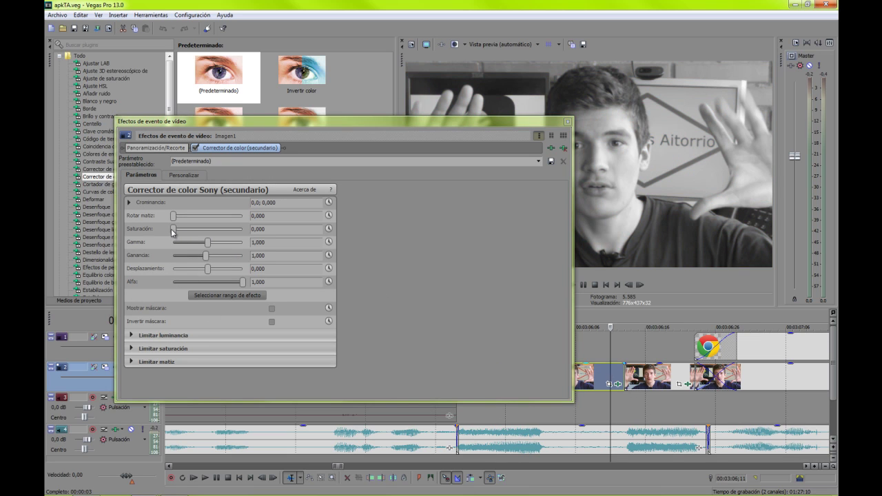
left_click_drag(173, 230, 137, 239)
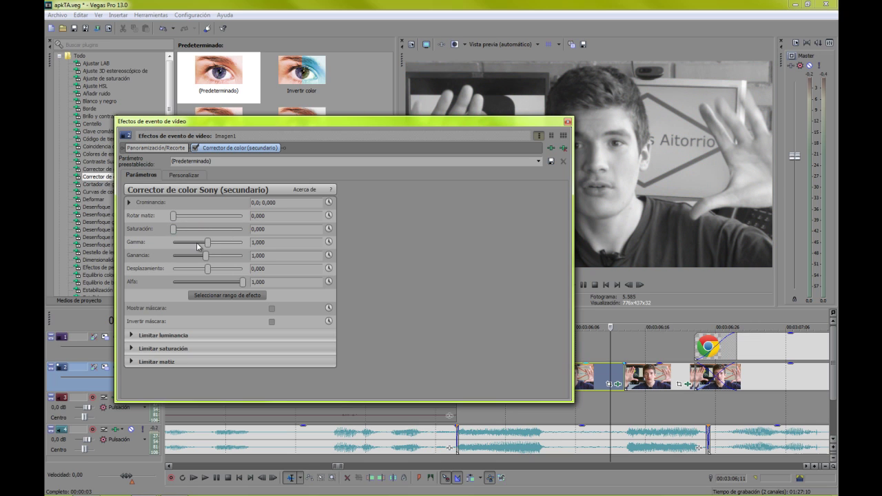
left_click_drag(207, 241, 165, 244)
left_click_drag(147, 275, 282, 294)
left_click_drag(205, 256, 275, 264)
left_click_drag(203, 273, 263, 270)
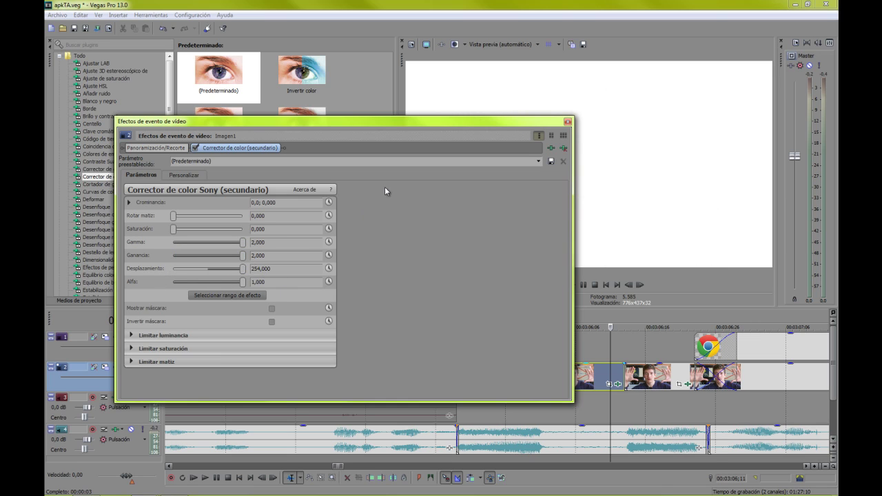
- Reset the black-and-white piece's offset, gain, gamma and saturation to default, then return saturation to 0.000 and close the effect settings
double_click(243, 269)
double_click(242, 257)
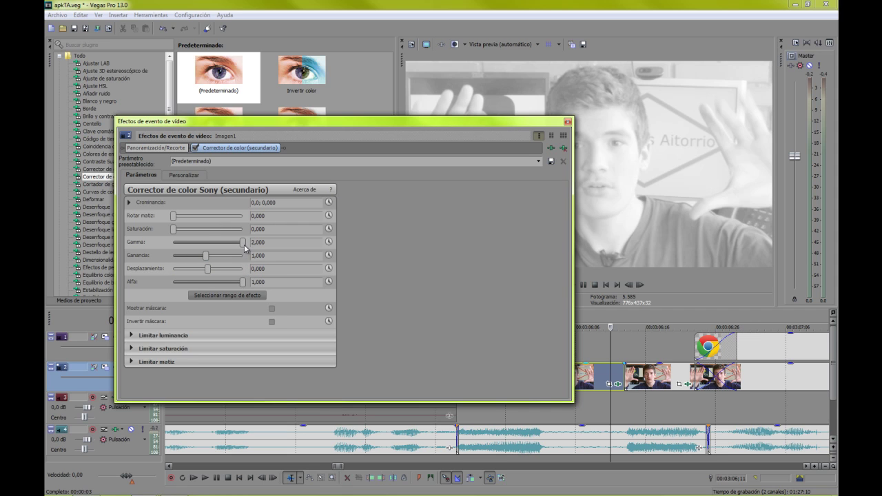
double_click(243, 242)
double_click(173, 229)
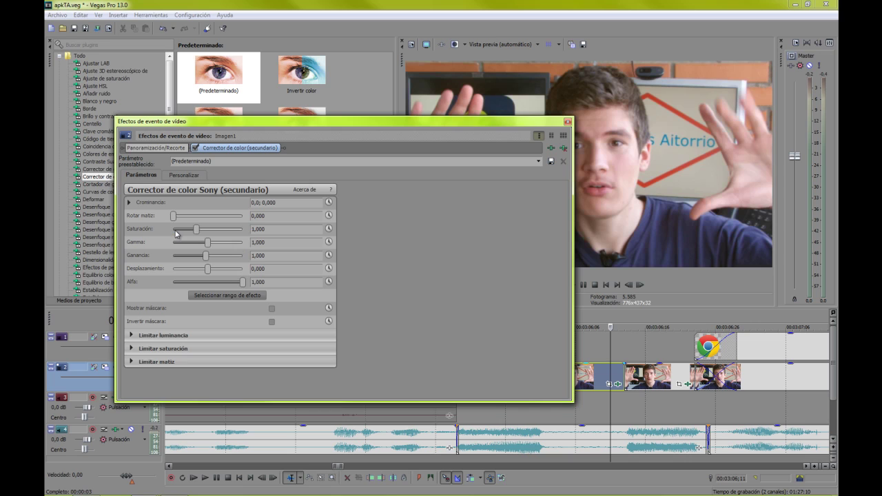
left_click_drag(196, 230, 174, 229)
left_click(567, 121)
- Play the freeze-frame sequence from 00:03:05;17 until 00:03:08;25
left_click(443, 326)
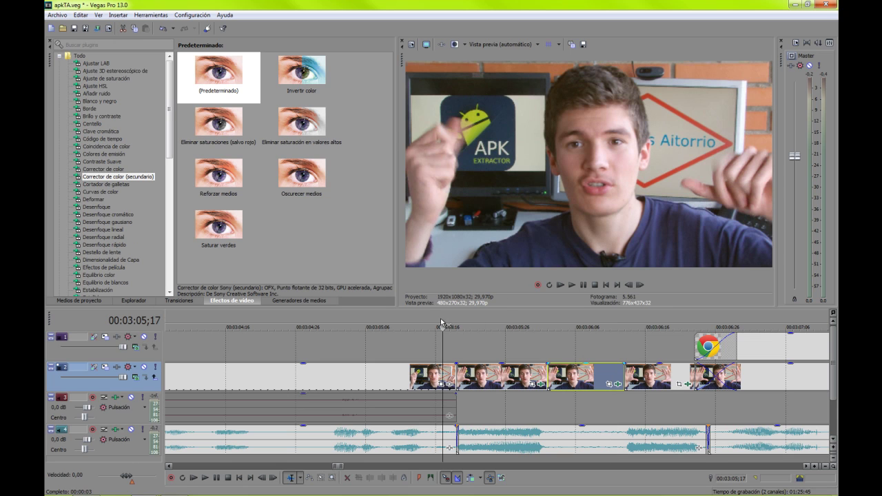
left_click(572, 285)
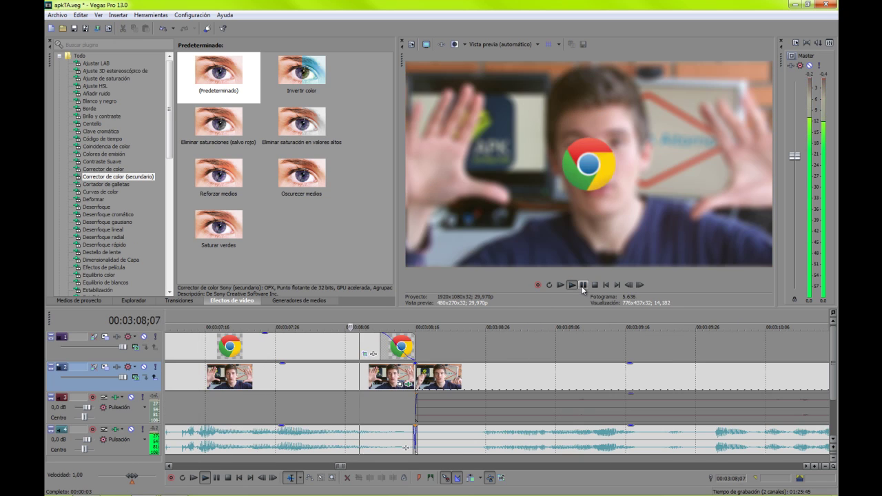
left_click(582, 285)
- Select the clip before the freeze frames, check its last frames and place the playhead at 00:03:05;12
scroll(365, 388, "down", 3)
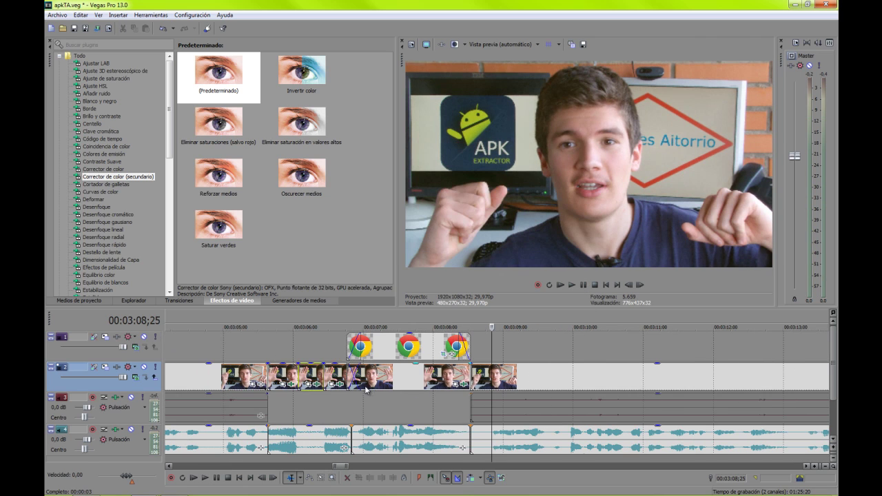
left_click(260, 376)
scroll(259, 376, "up", 5)
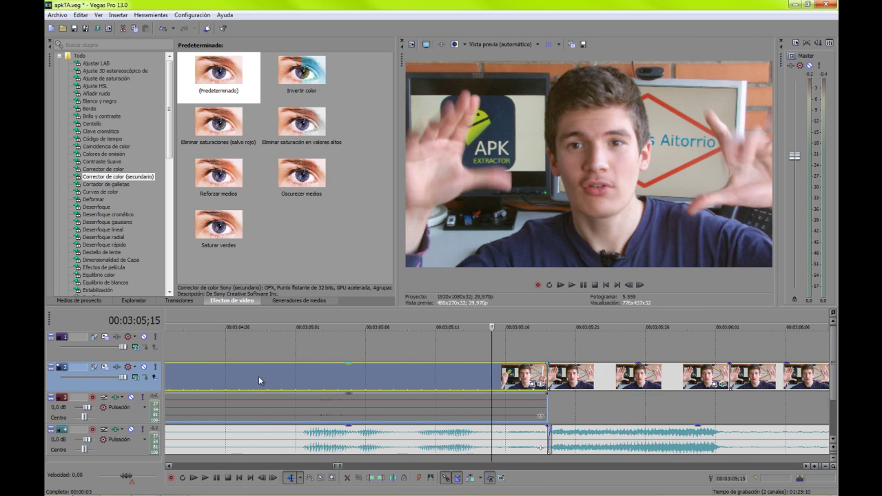
left_click(515, 379)
left_click(531, 377)
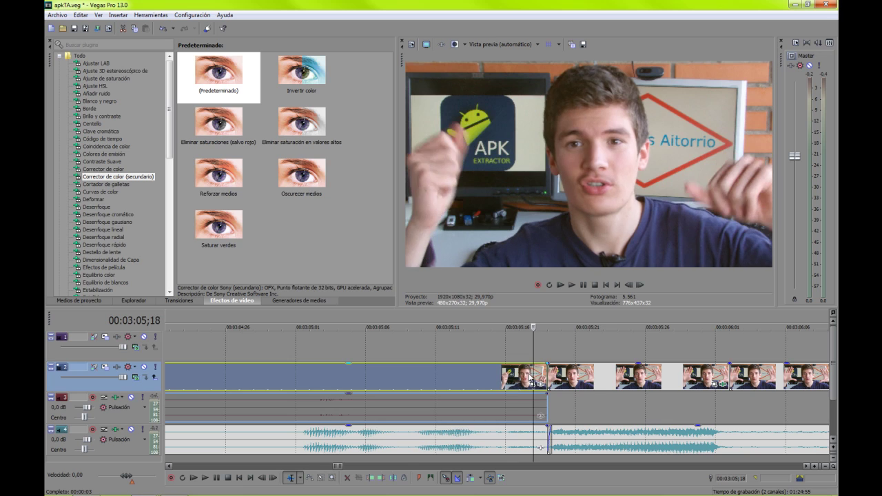
left_click(574, 380)
left_click(450, 379)
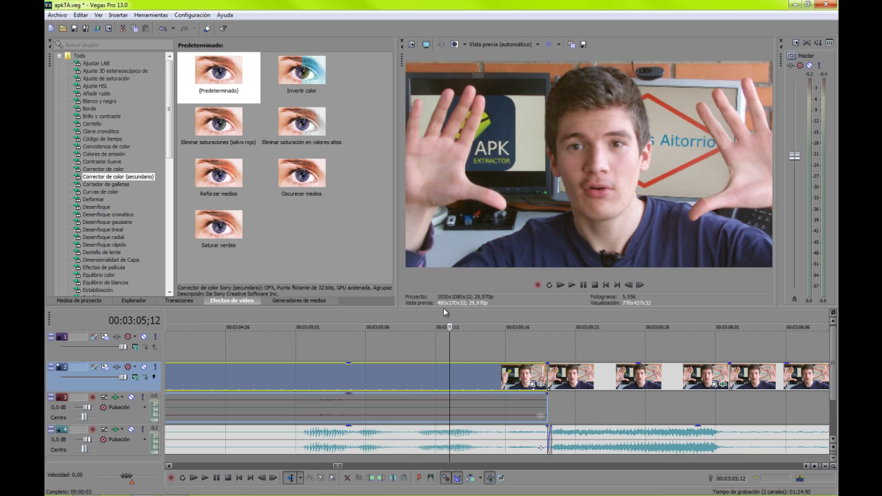
- Start saving a snapshot of the frame to file and browse drive E: through APKExtractor and DATA to the VID folder
left_click(571, 45)
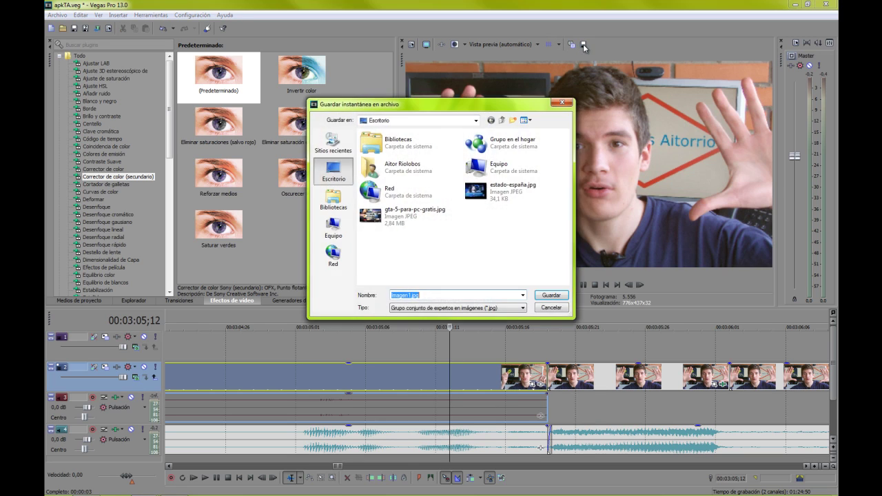
left_click(333, 227)
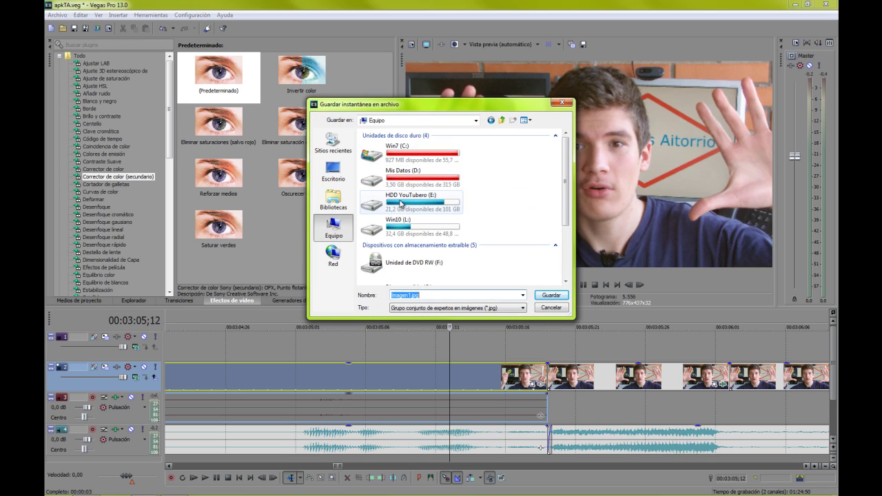
double_click(402, 204)
double_click(404, 154)
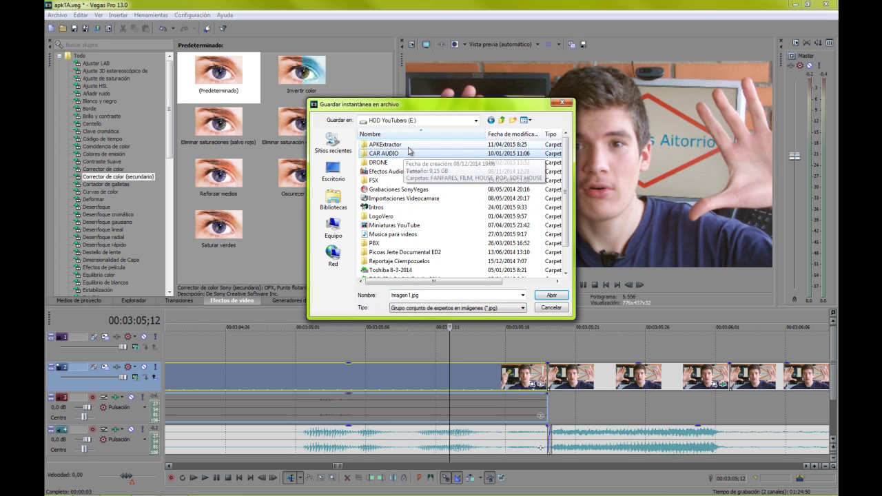
double_click(409, 145)
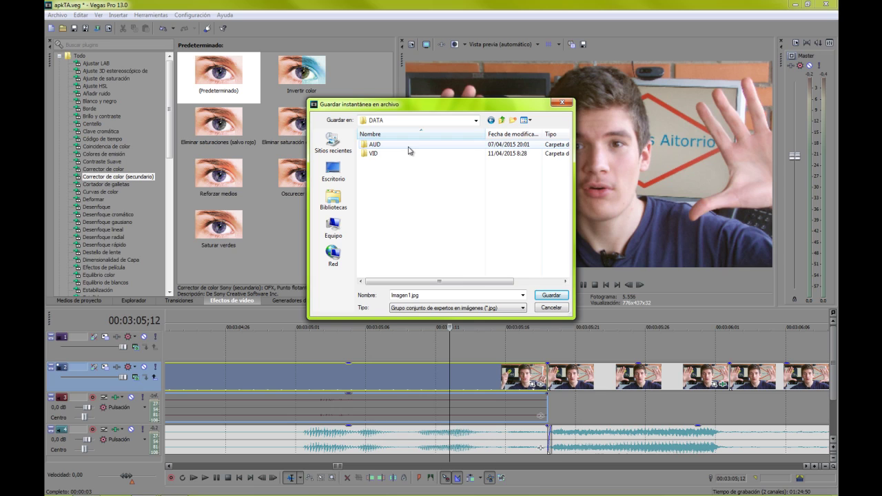
double_click(398, 154)
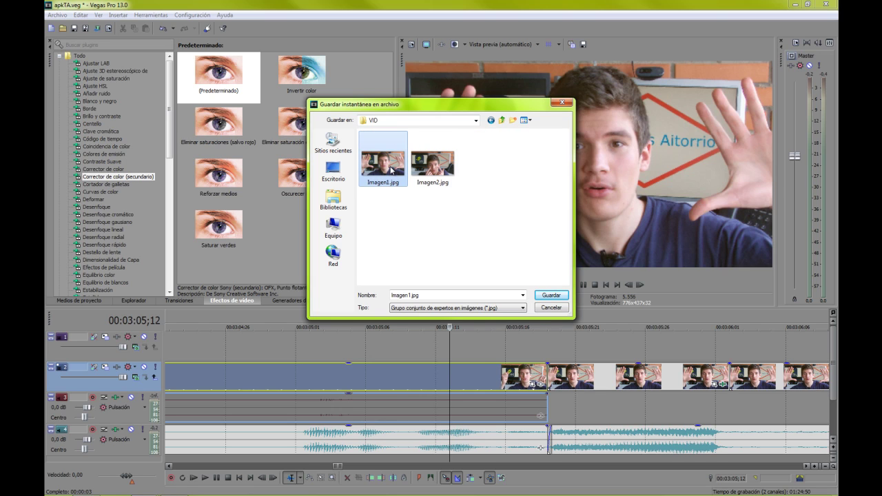
- View the existing Imagen1.jpg in the photo viewer, then cancel saving the snapshot
right_click(390, 168)
left_click(430, 188)
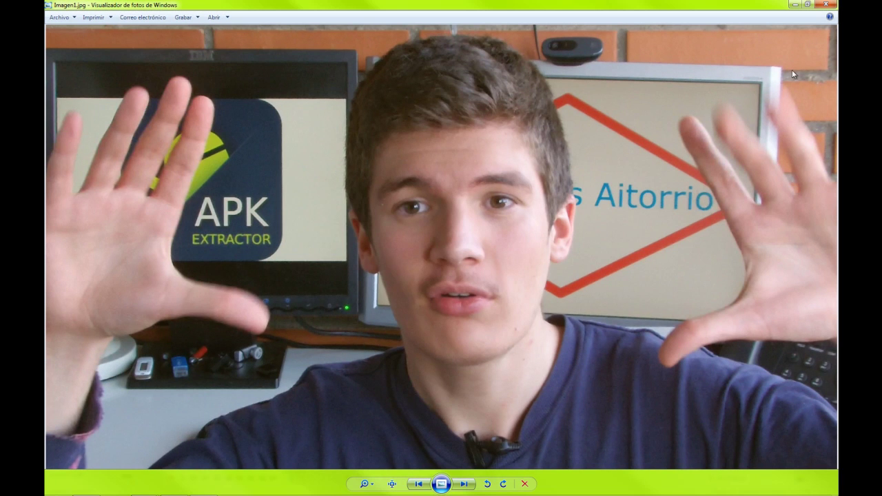
left_click(825, 5)
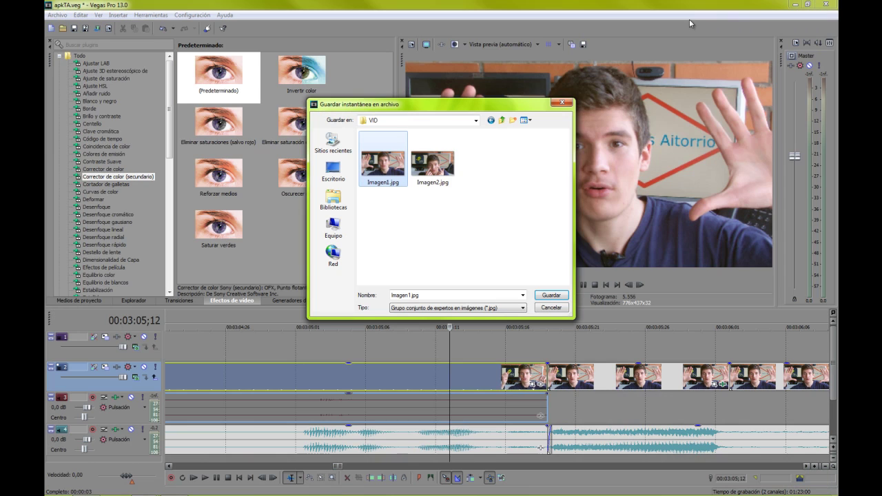
left_click(561, 103)
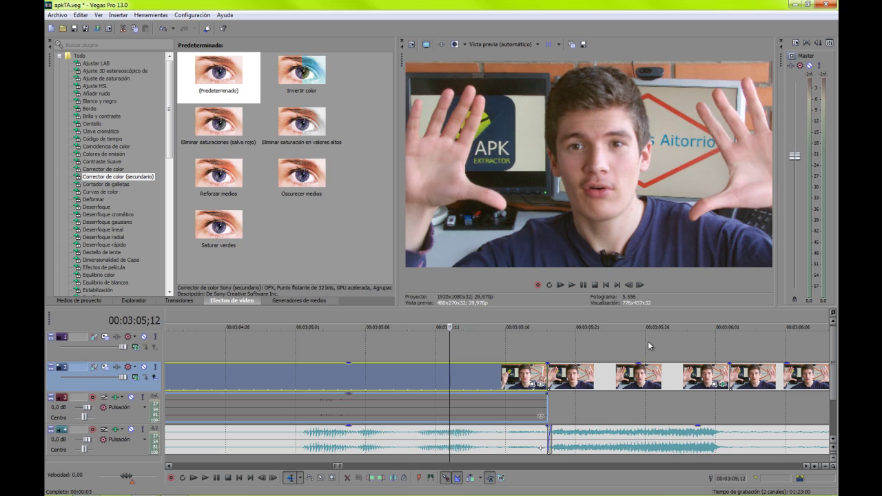
- Preview the red freeze-frame piece at 00:03:06;18 and the black-and-white one at 00:03:06;09, then view the whole project's timeline
left_click(648, 346)
scroll(648, 344, "down", 2)
key("space")
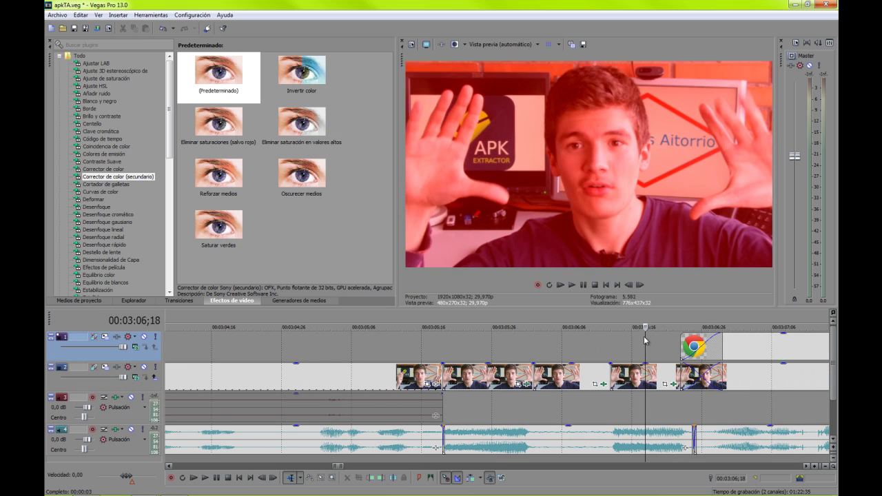
left_click(582, 325)
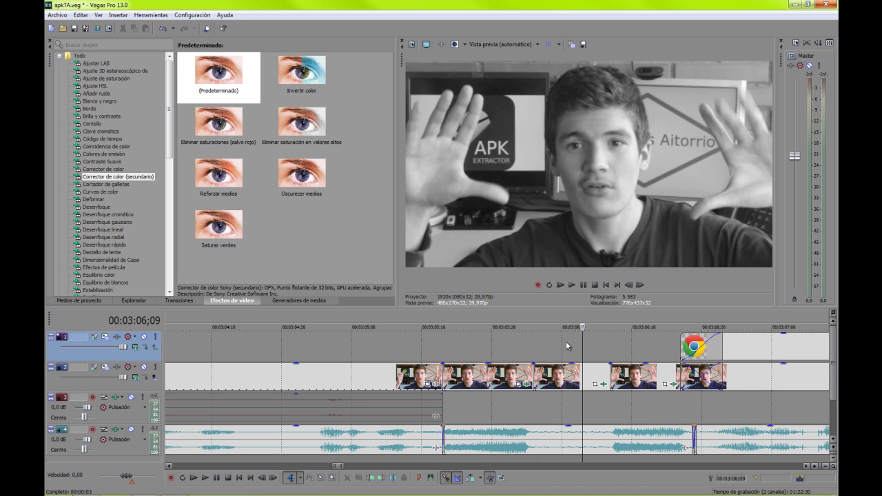
scroll(583, 332, "down", 10)
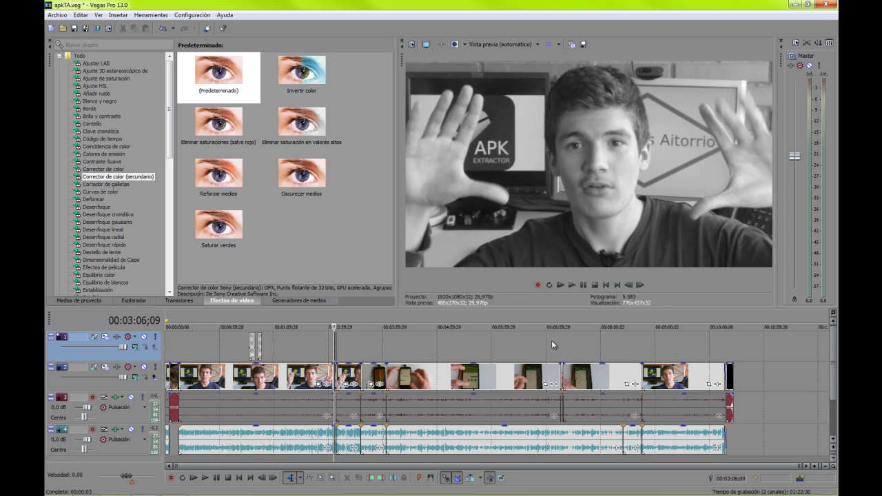
scroll(325, 393, "up", 10)
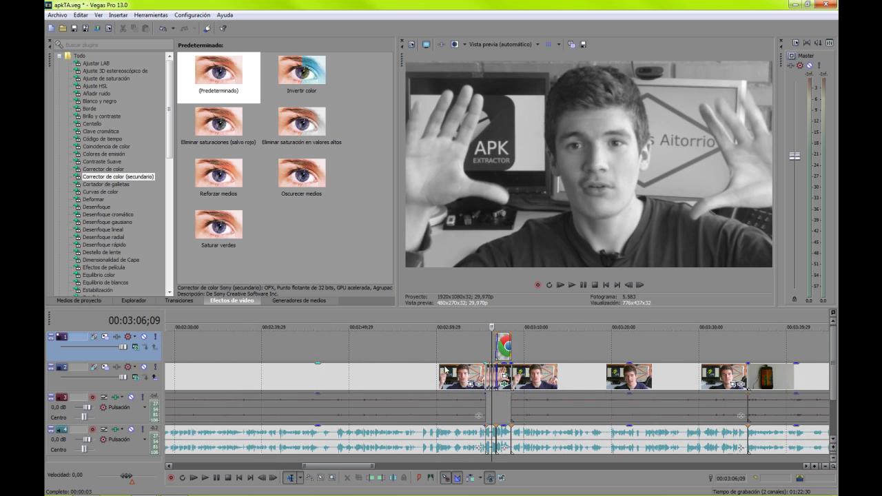
scroll(444, 379, "up", 2)
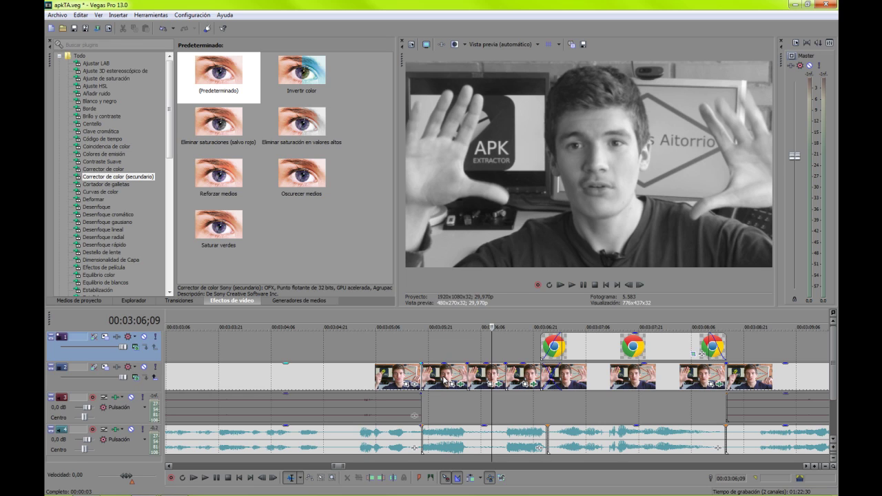
- Play from 00:03:05;15 in the clip before the freeze frames until 00:03:08;23, past the Chrome logo
left_click(407, 379)
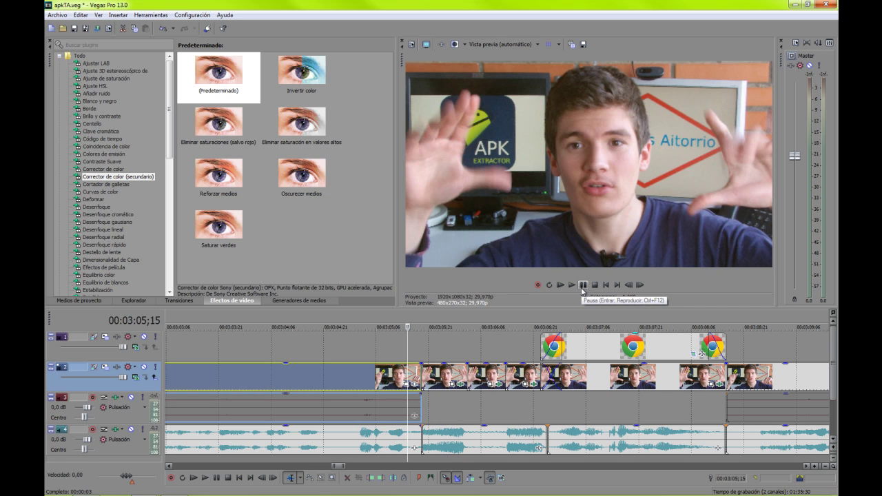
left_click(582, 287)
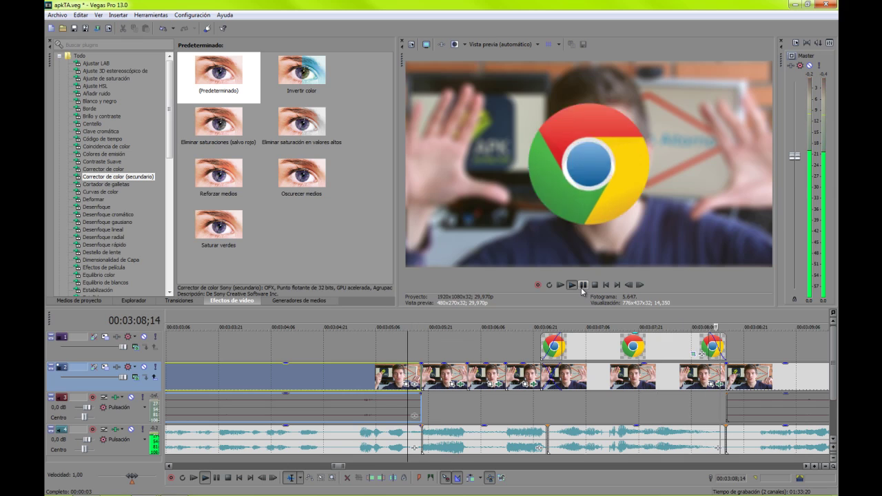
left_click(581, 287)
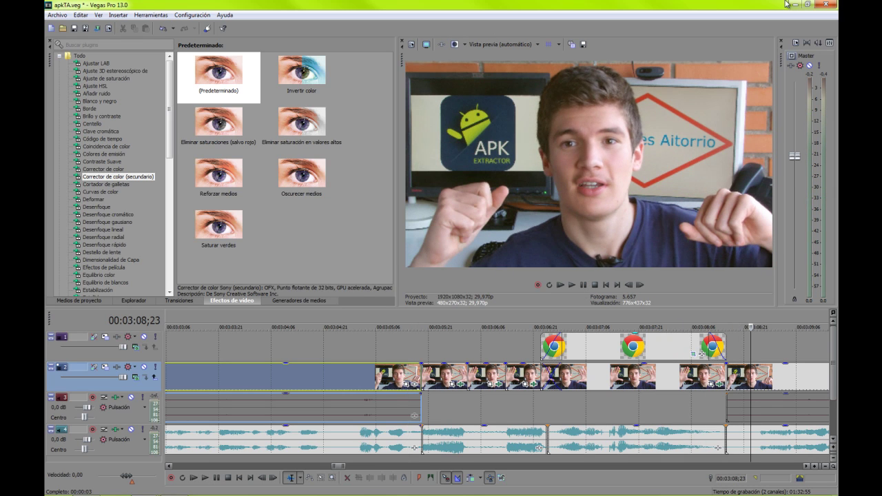
- Leave apkTA.veg for the untitled project and inspect its first clip at 00:00:20;16, 00:00:18;27, 00:00:15;00 and 00:00:10;06
left_click(828, 4)
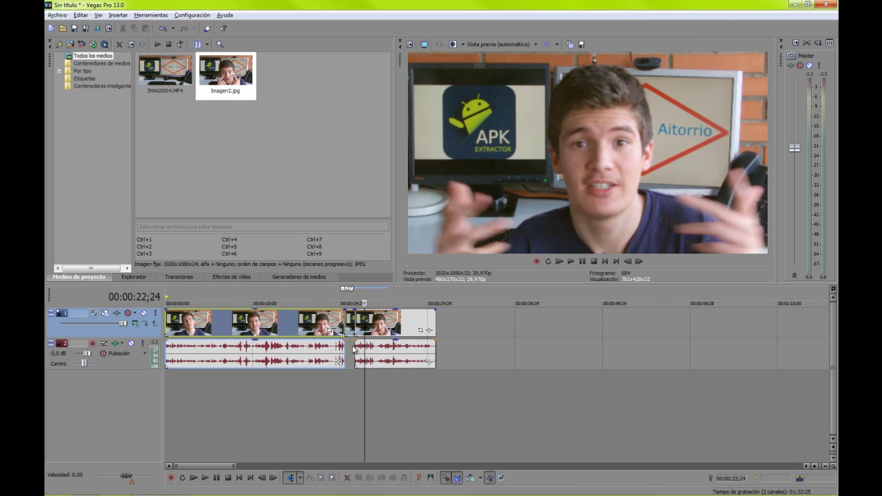
left_click(345, 329)
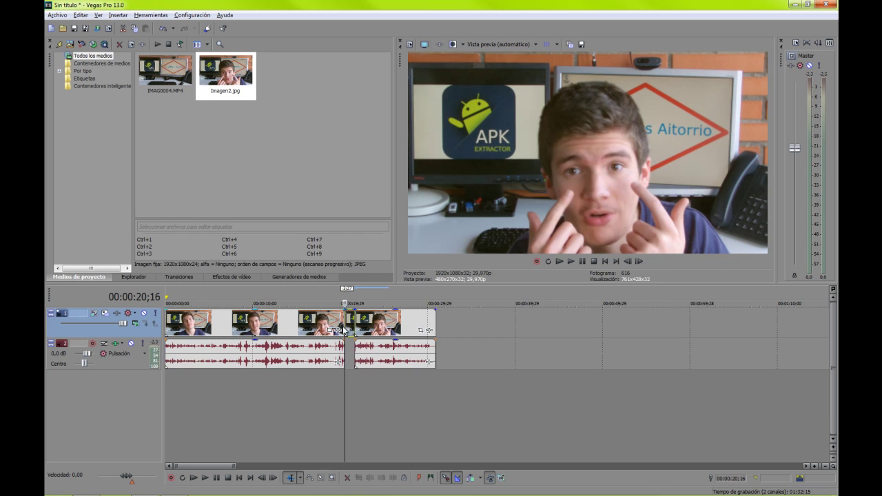
left_click(332, 327)
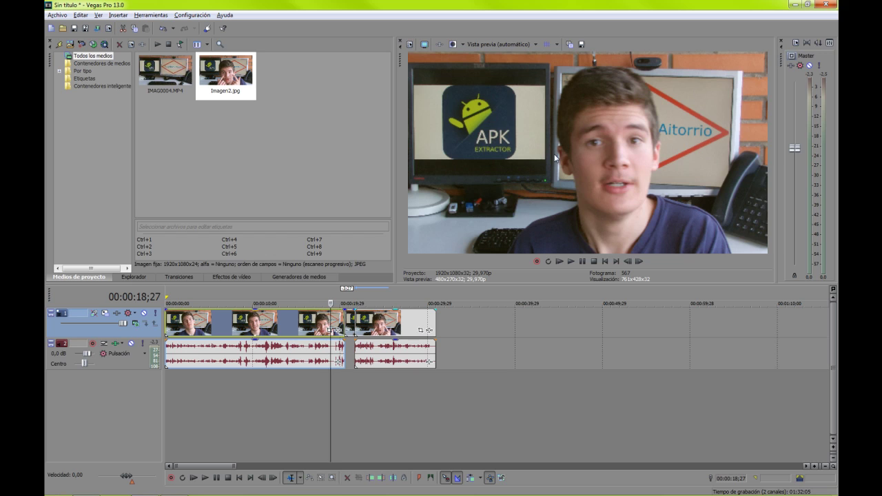
left_click(296, 330)
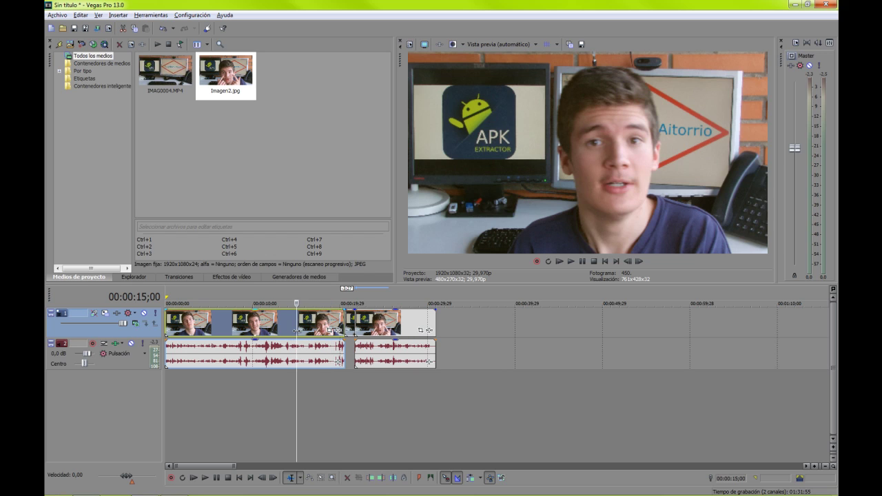
left_click(255, 327)
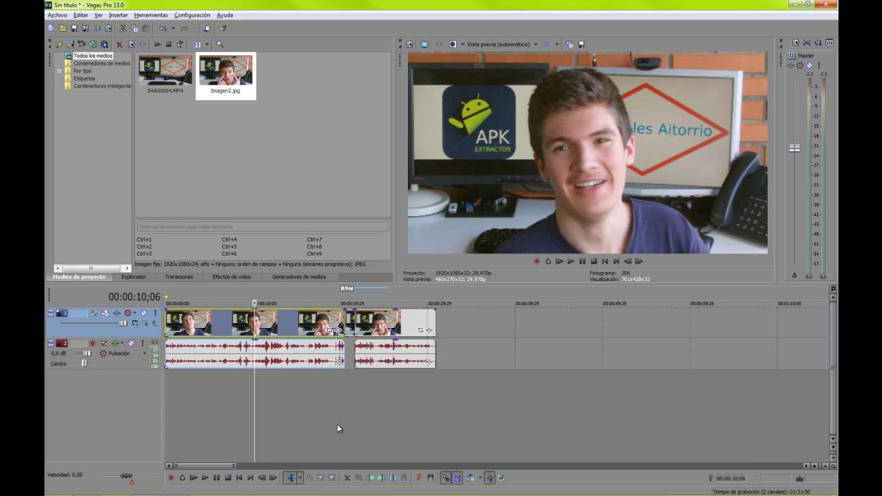
- Split the last clip at 00:00:29;29 and delete the remainder after the cut
left_click(427, 321)
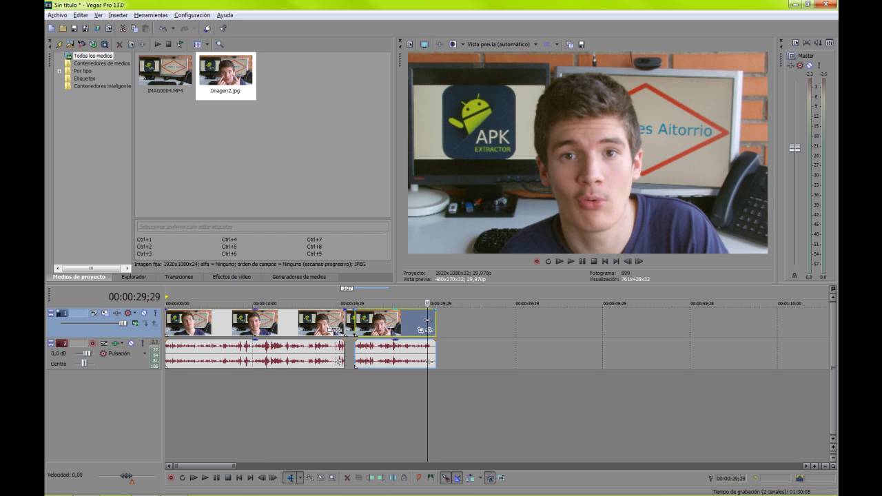
key("s")
key("Delete")
left_click(466, 407)
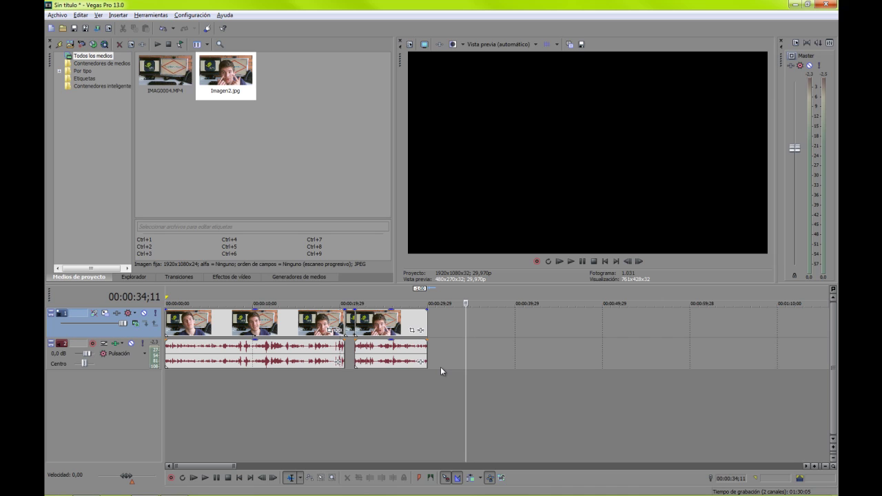
- Give the last clip's video a fade-out of 00:00:00;21 at its end
left_click(423, 321)
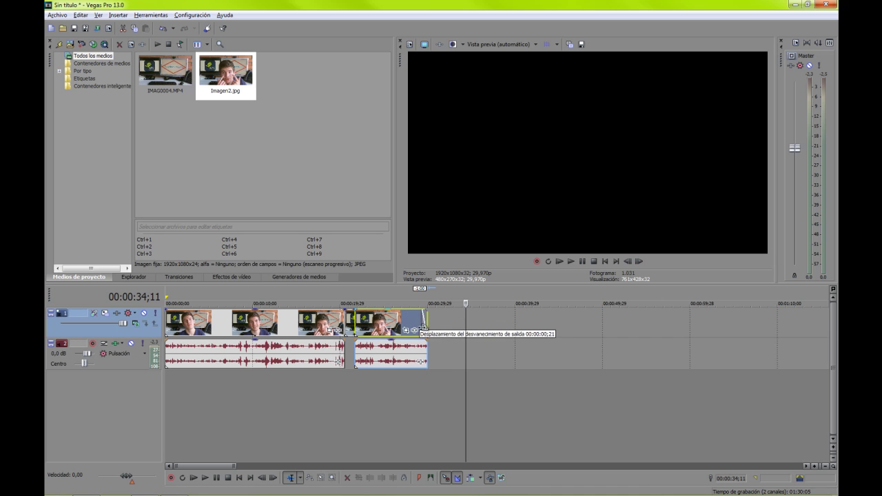